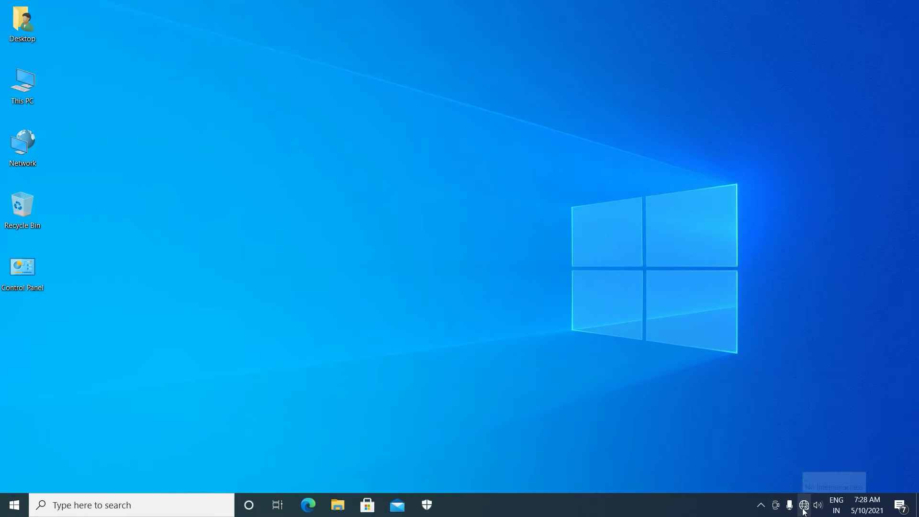
Check the wired connection's network settings from the taskbar network list
click(804, 510)
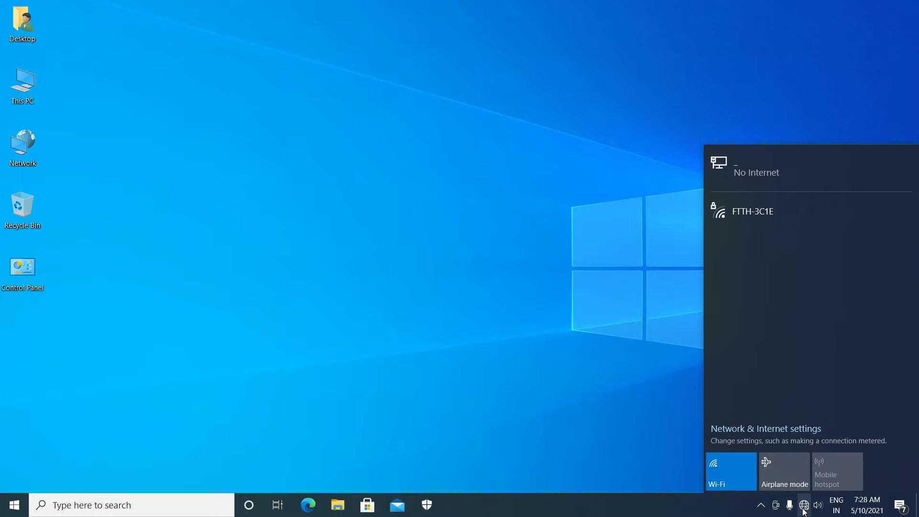
click(716, 225)
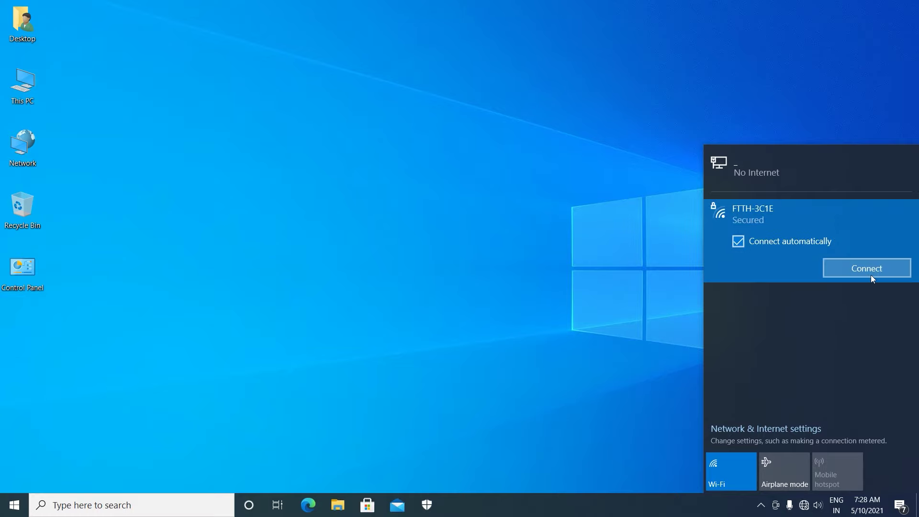
click(736, 166)
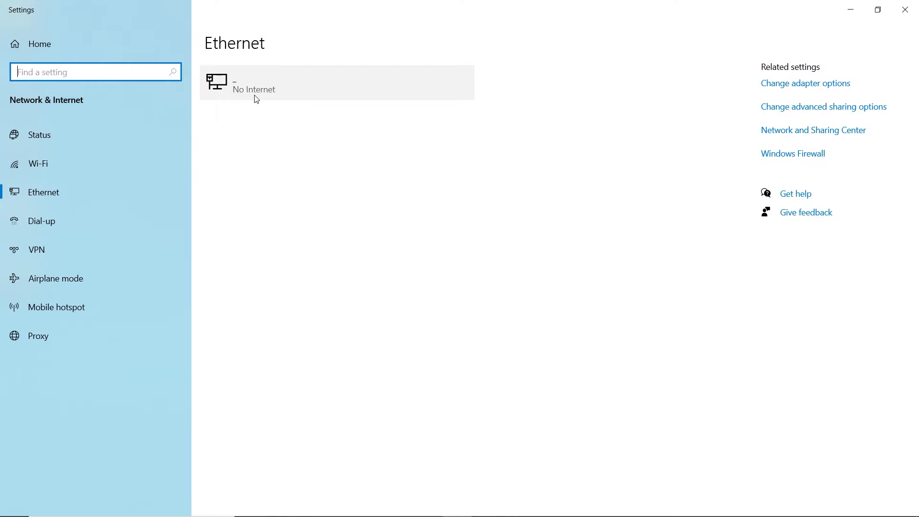
click(904, 10)
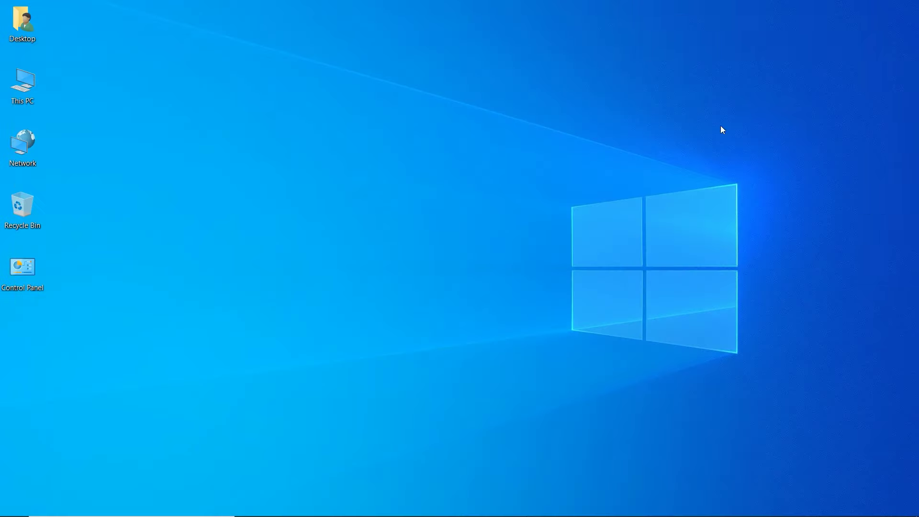
Run ipconfig in Command Prompt and highlight the Default Gateway 192.168.1.1
click(3, 512)
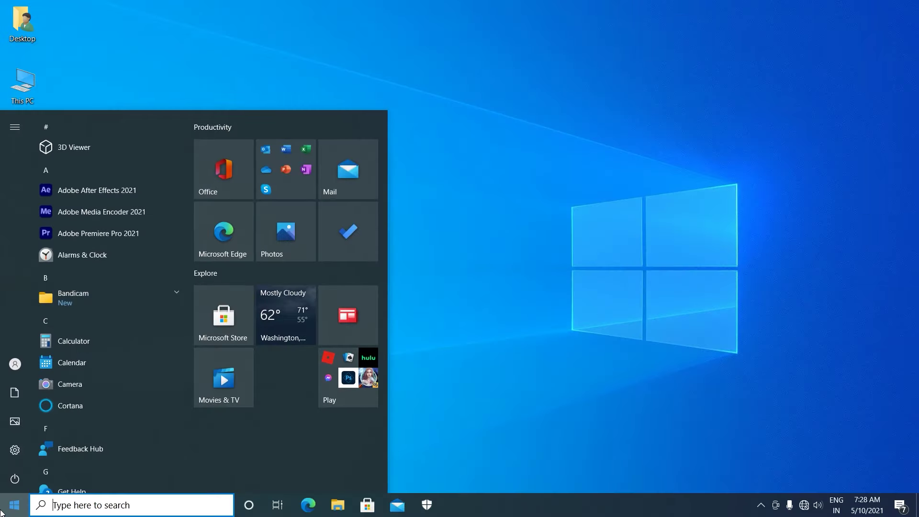
text(cmd)
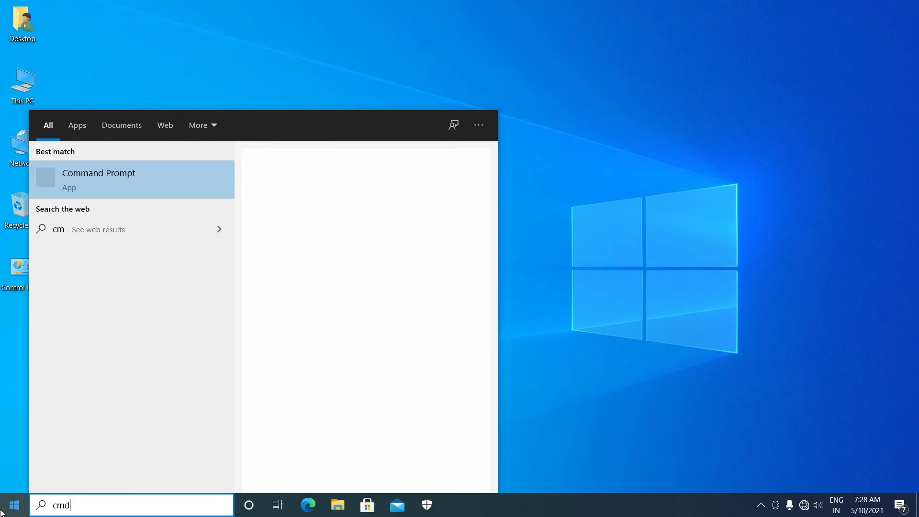
click(128, 181)
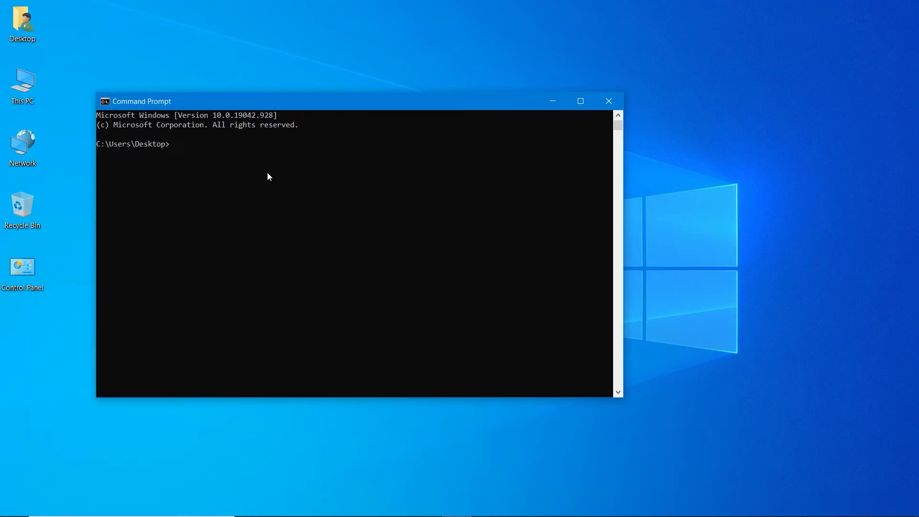
text(ipconfig)
key(Return)
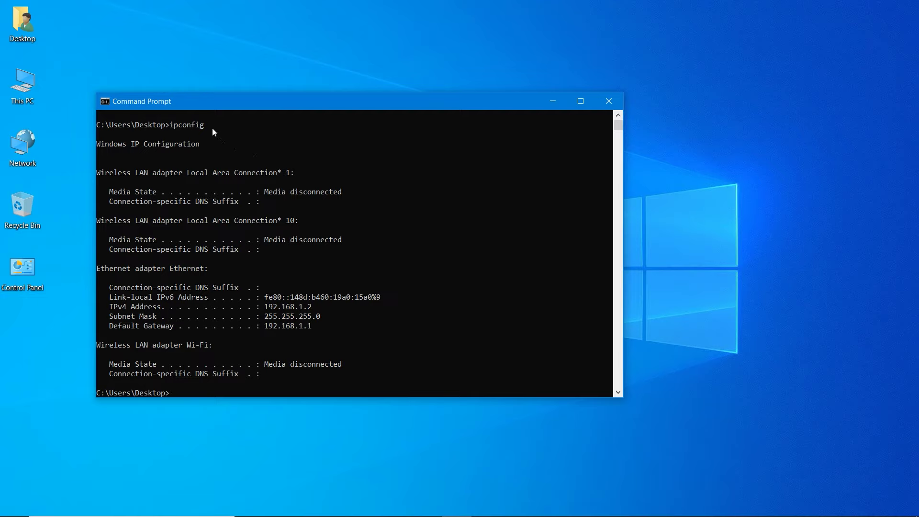
drag(205, 126, 171, 127)
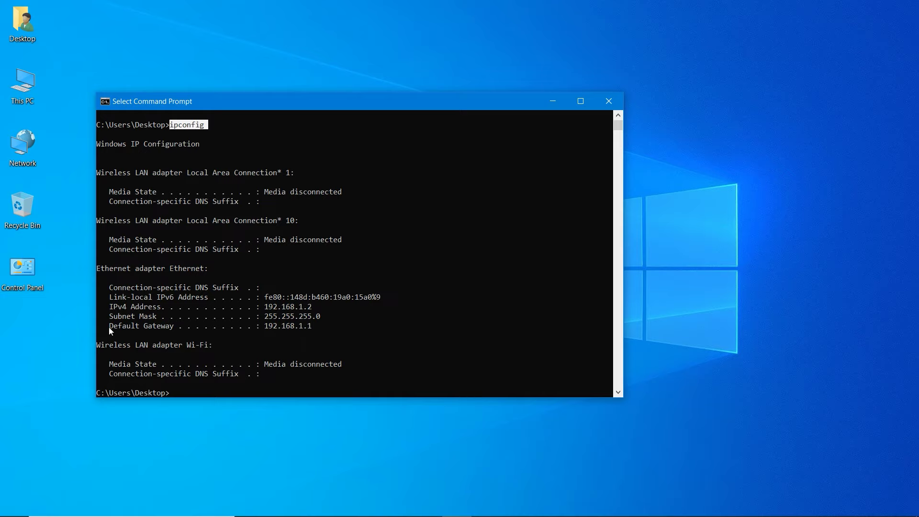
drag(107, 327, 331, 330)
Load the router admin page at 192.168.1.1 in Edge
click(345, 335)
click(322, 33)
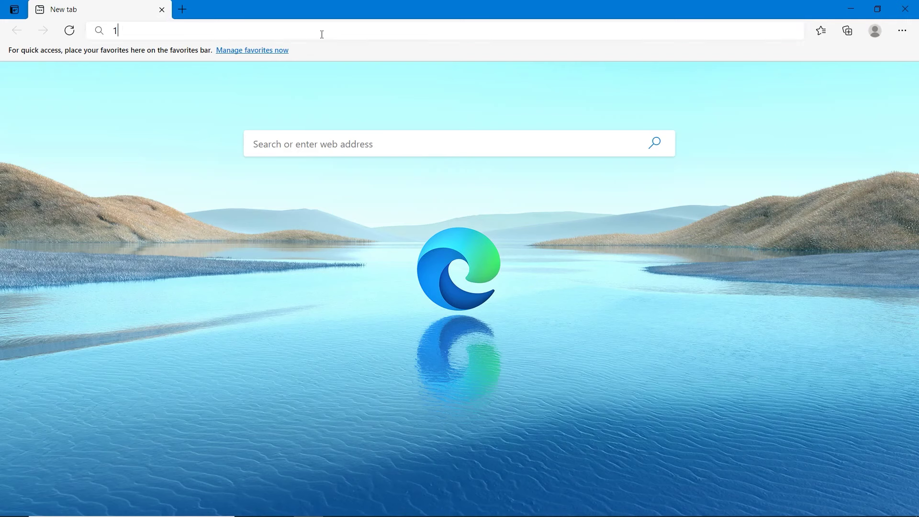
text(192)
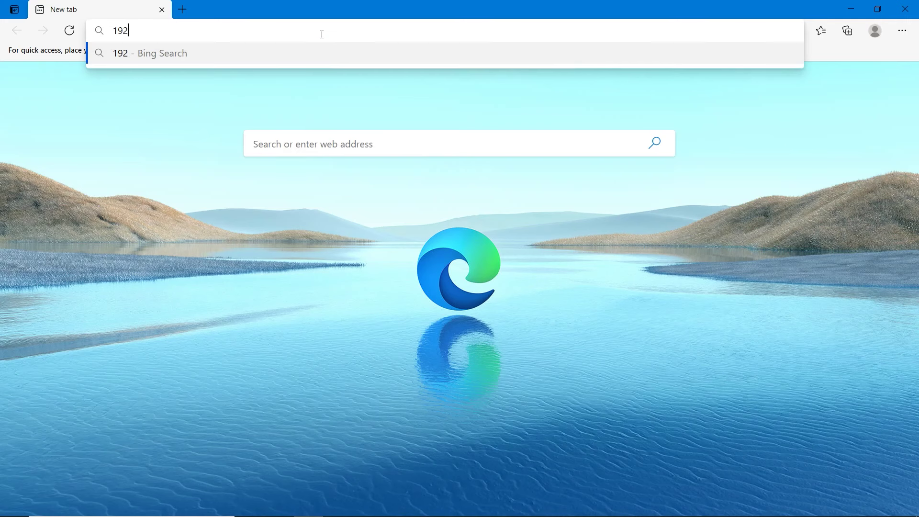
text(.168.1.1)
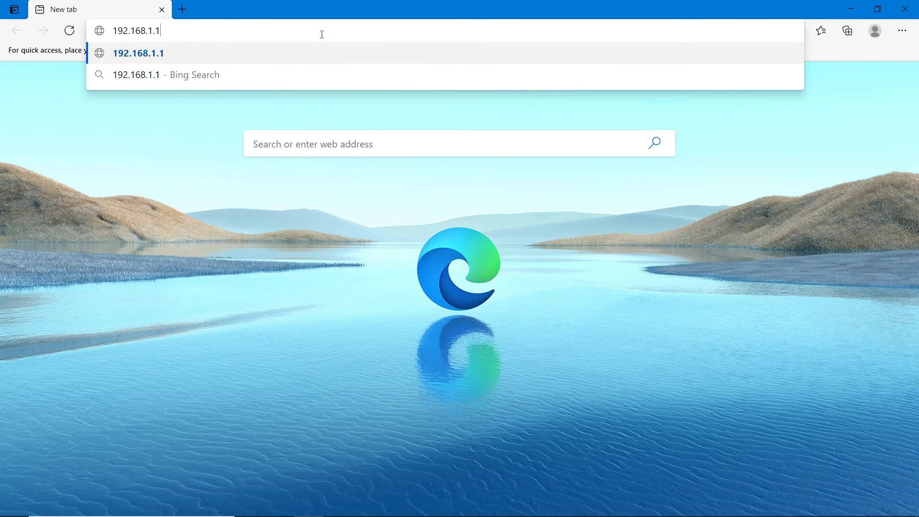
key(Return)
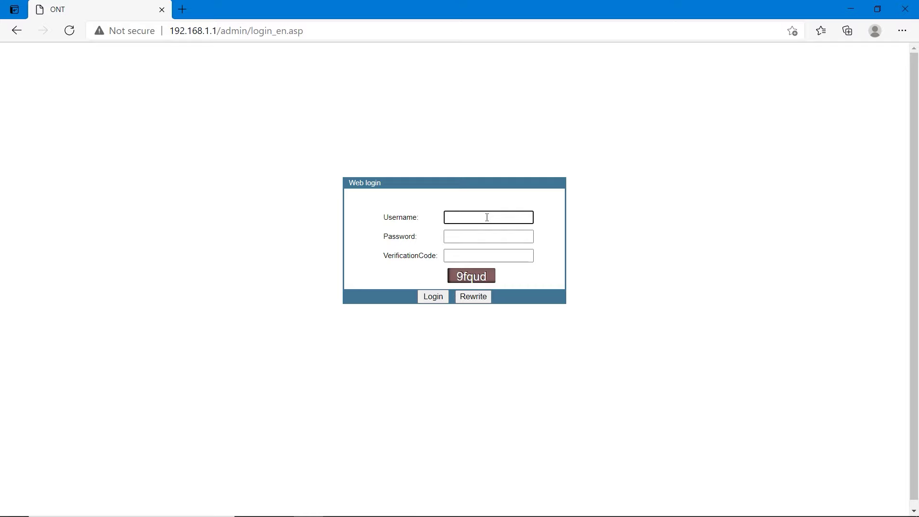
Enter username admin, the account password and the displayed verification code
text(admin)
click(478, 241)
text(ad)
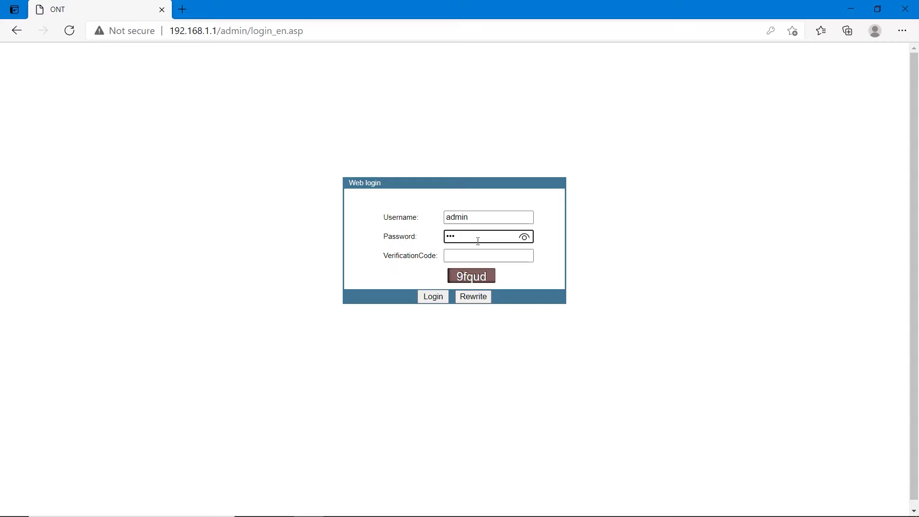
text(min)
click(484, 259)
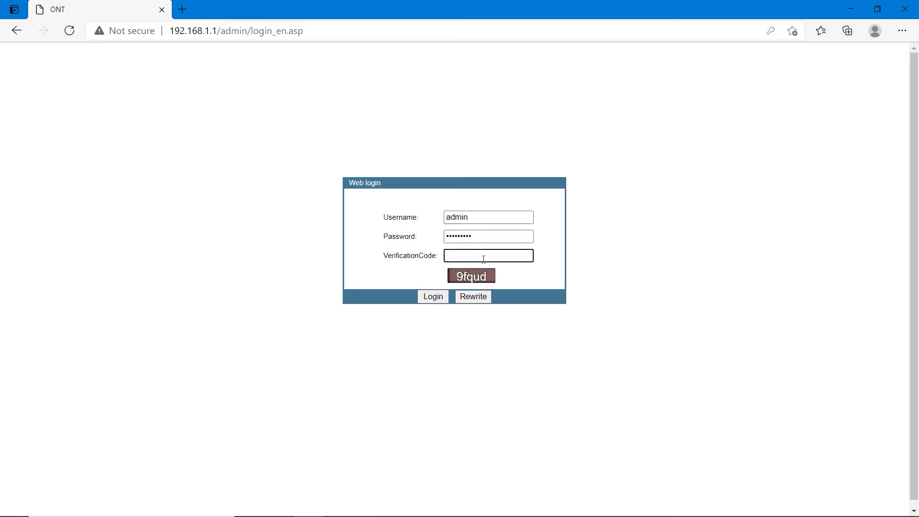
text(9fqud)
Submit the login and enter the current admin password as the old password
click(434, 298)
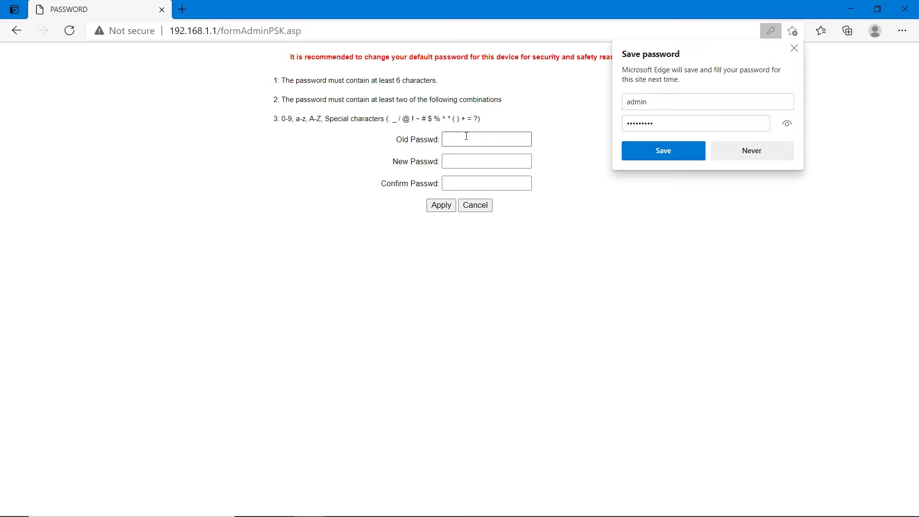
click(466, 136)
text(ad)
key(BackSpace)
text(n)
Enter and confirm a letters-only new password and apply it, triggering the rule warning
click(470, 160)
text(ab)
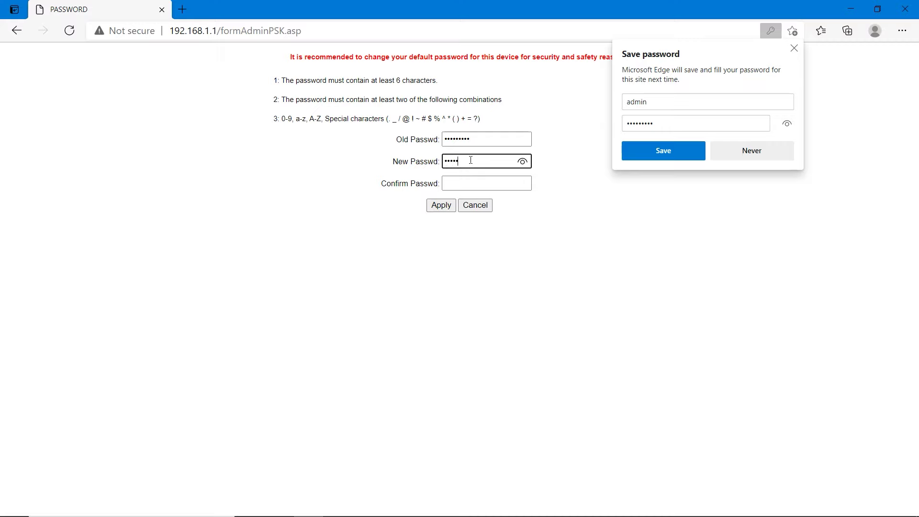
click(455, 182)
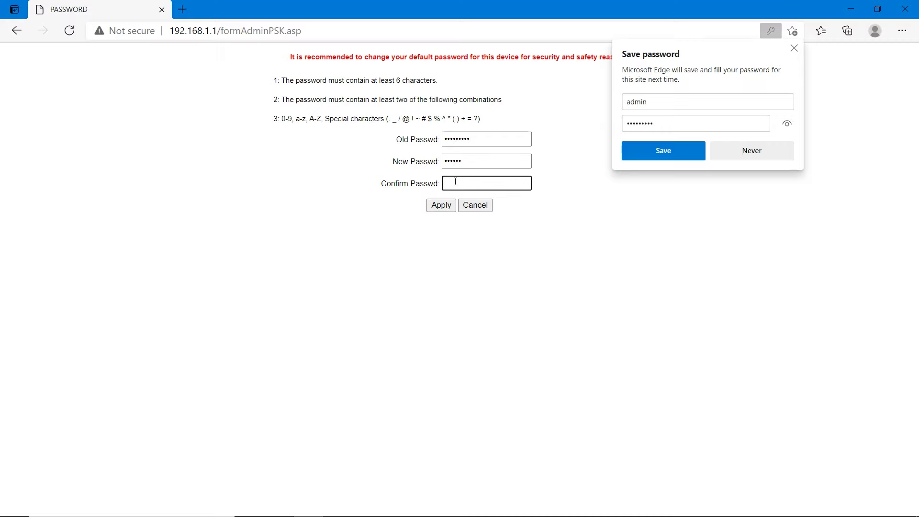
text(a)
click(440, 205)
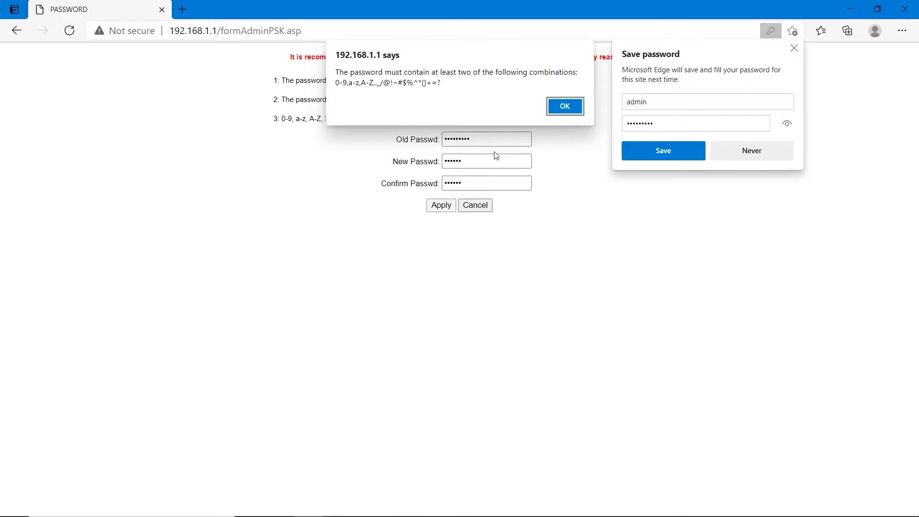
Dismiss the warning and log back in as admin with the password and new verification code
key(Return)
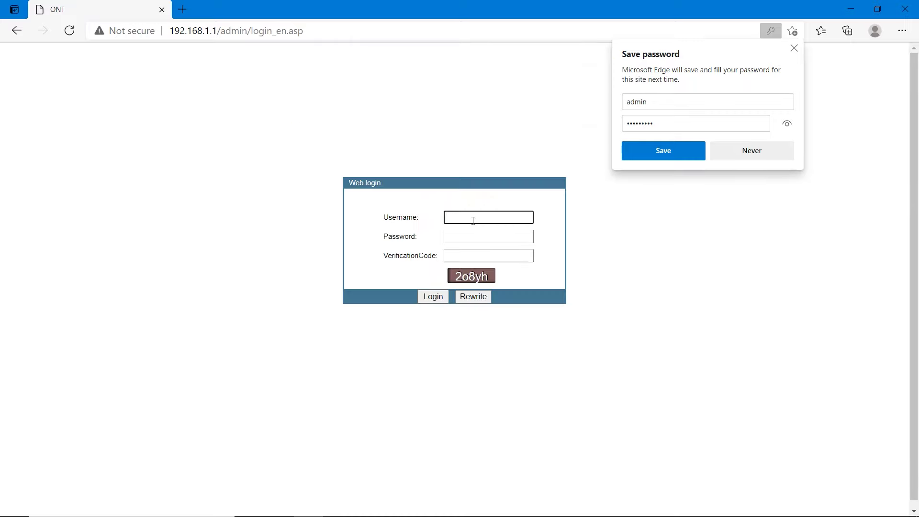
text(admin)
click(475, 238)
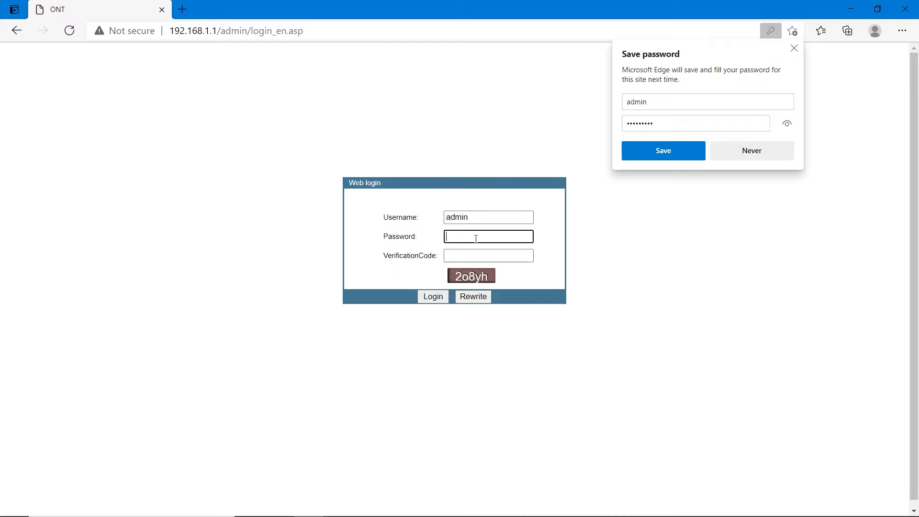
text(*****)
click(475, 254)
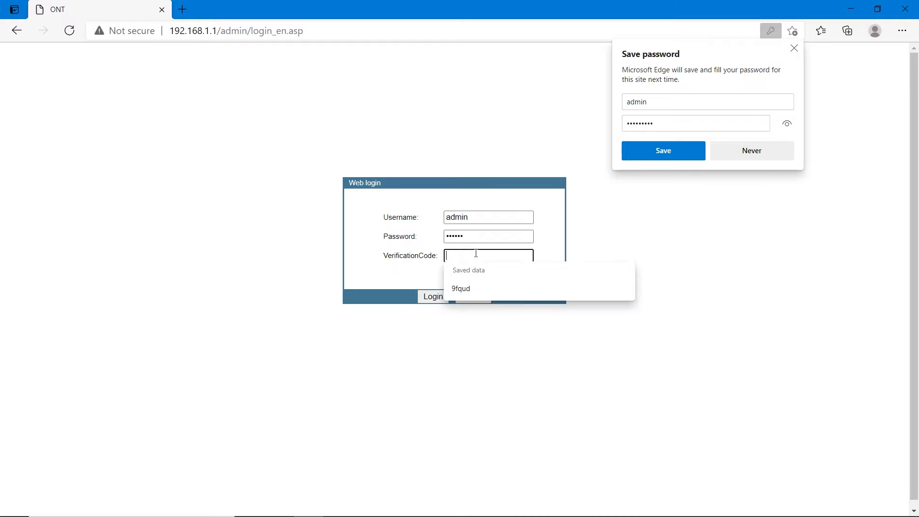
click(418, 264)
click(462, 255)
text(2o8yh)
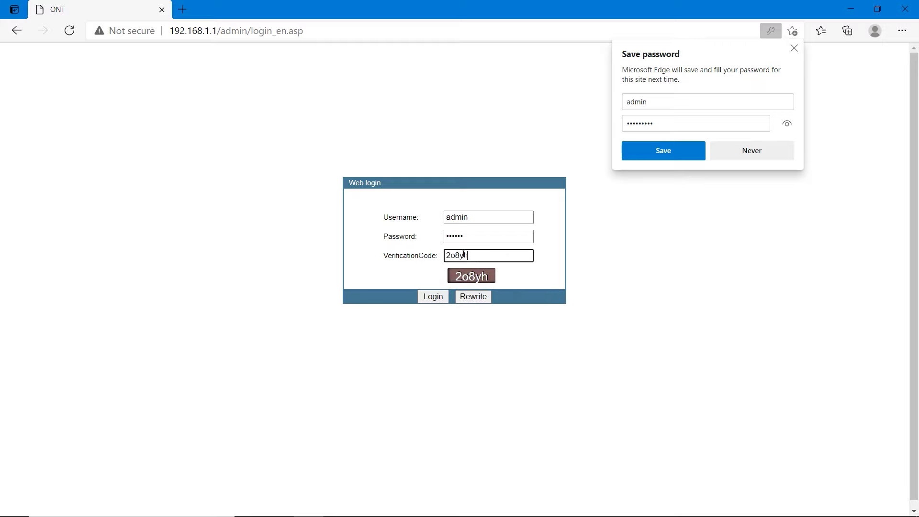
click(433, 296)
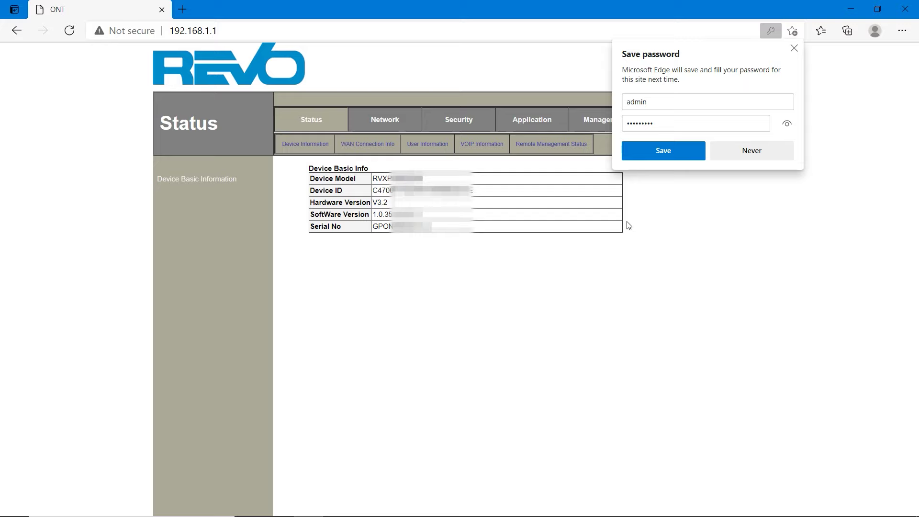
click(766, 152)
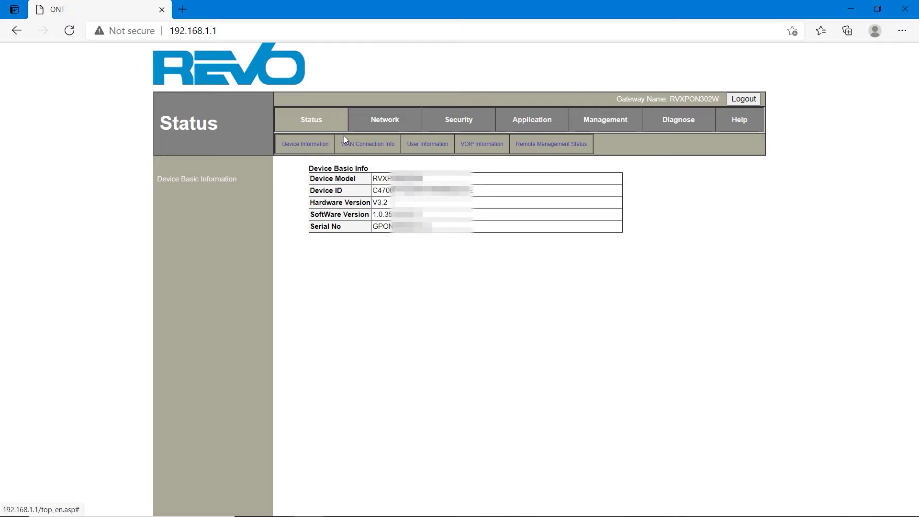
click(359, 146)
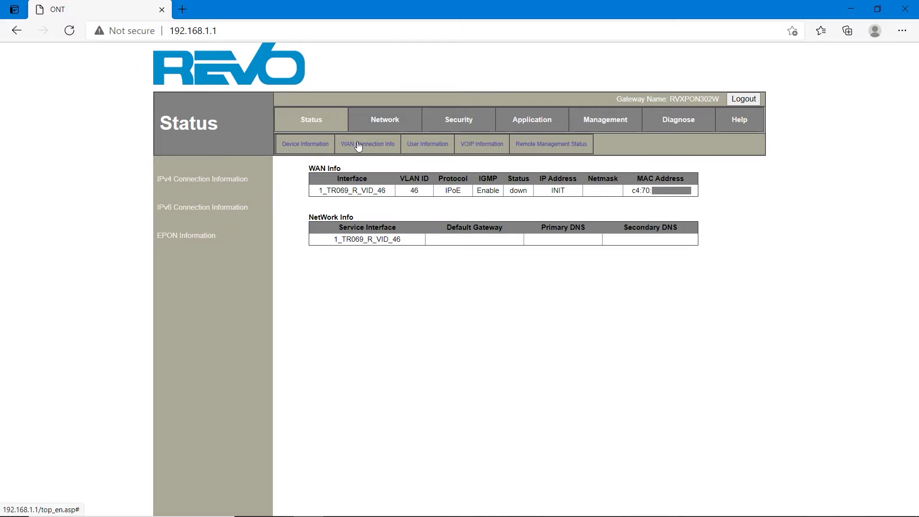
click(185, 238)
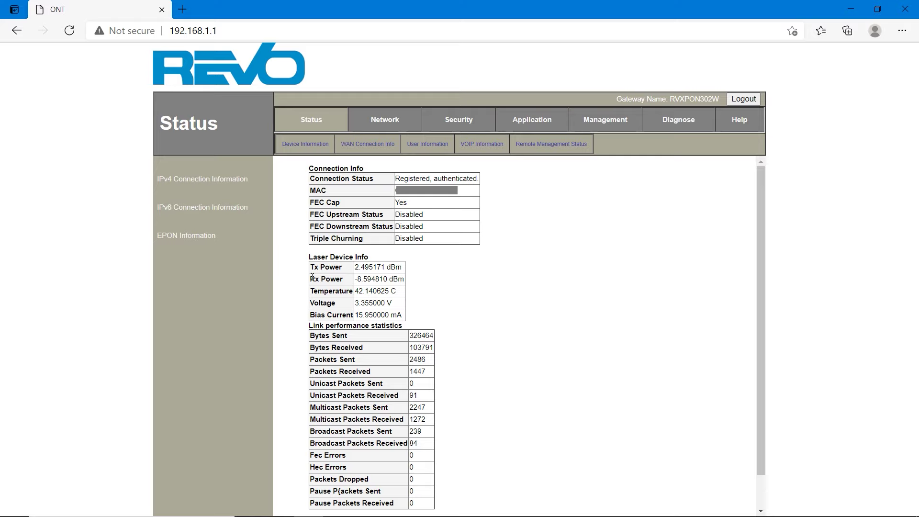
drag(313, 277, 407, 284)
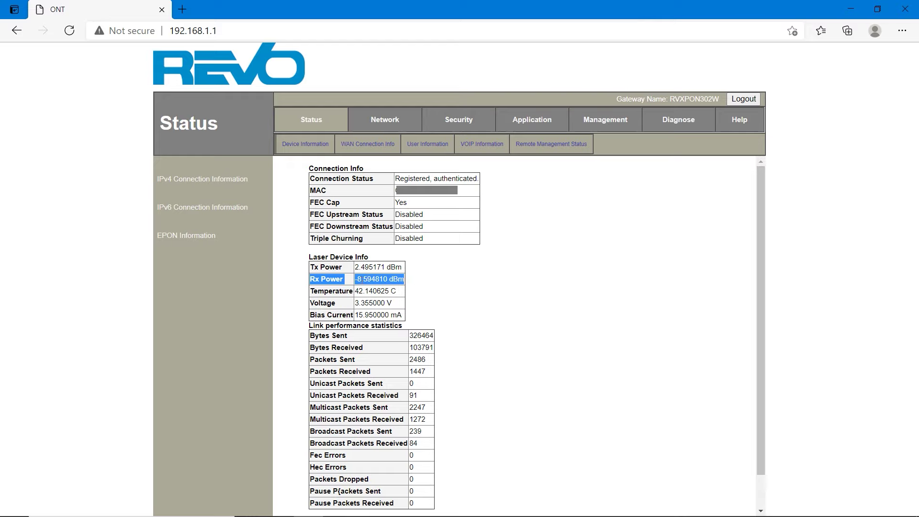
click(356, 279)
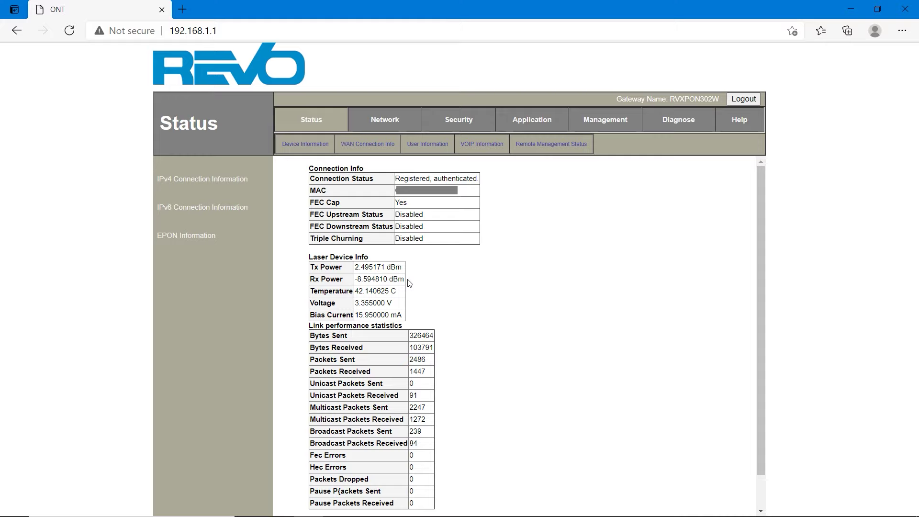
Open the Network page and select the 1_TR069_R_VID_46 WAN connection for deletion
click(388, 125)
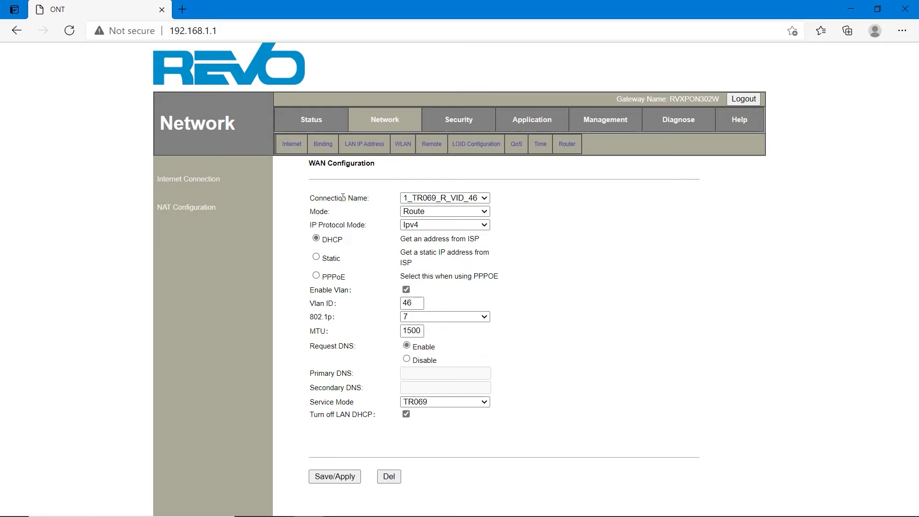
click(443, 201)
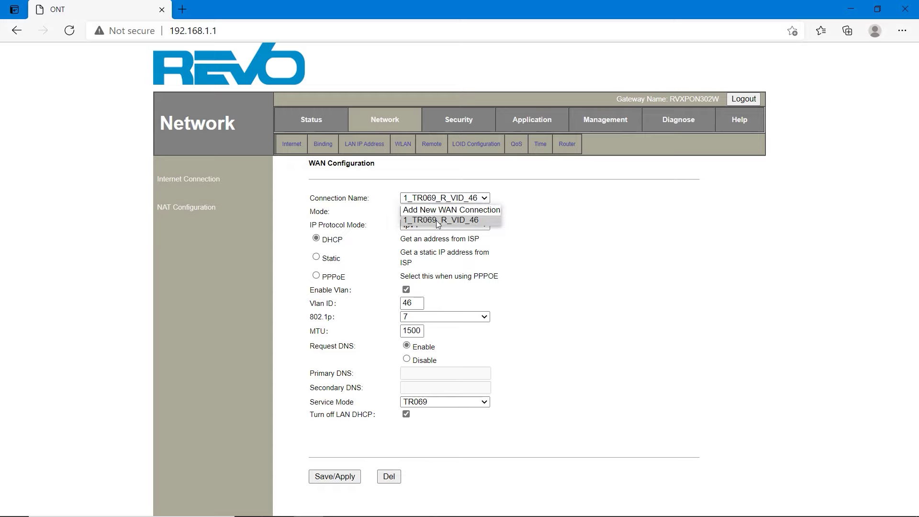
click(436, 220)
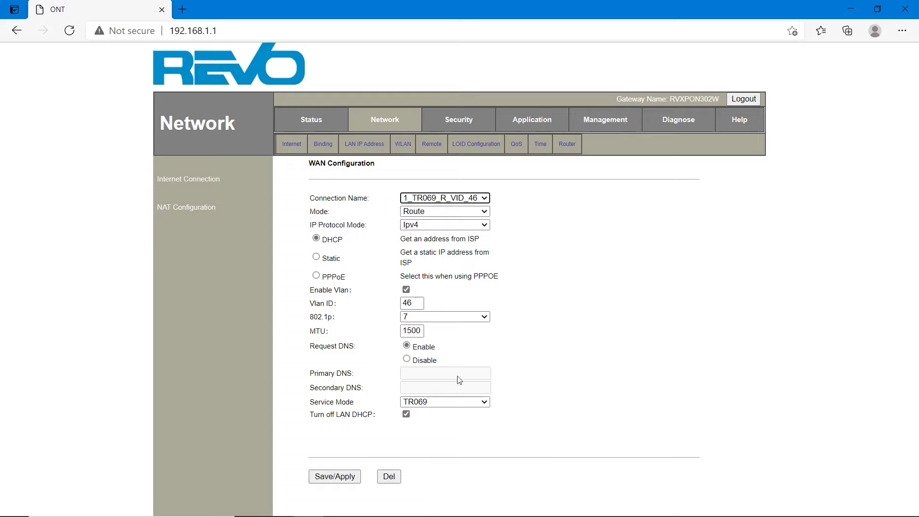
click(391, 482)
click(390, 481)
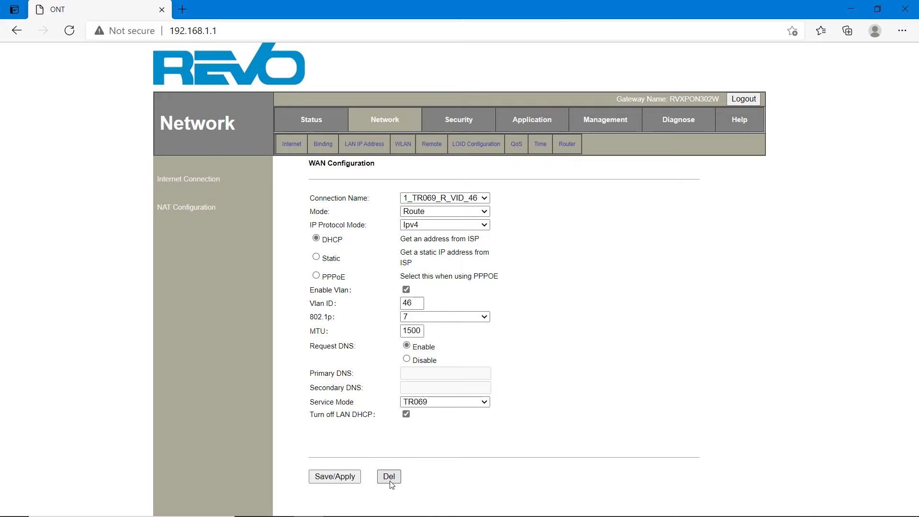
Remove the TR069 connection and start a new WAN connection in Route mode, Ipv4 only
click(390, 479)
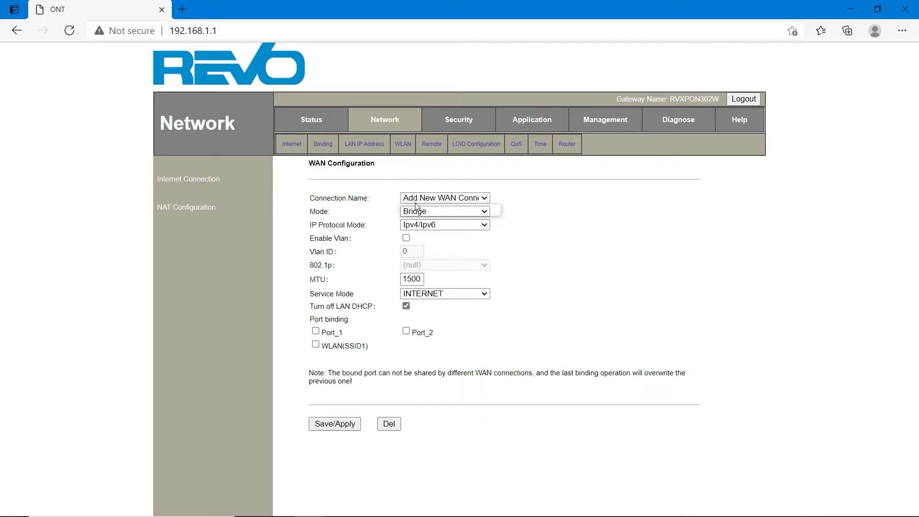
click(445, 198)
click(461, 211)
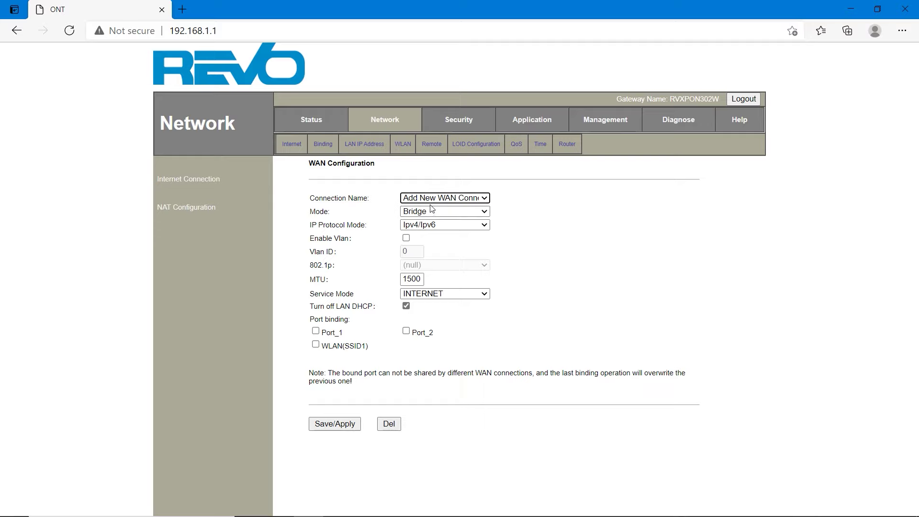
click(433, 211)
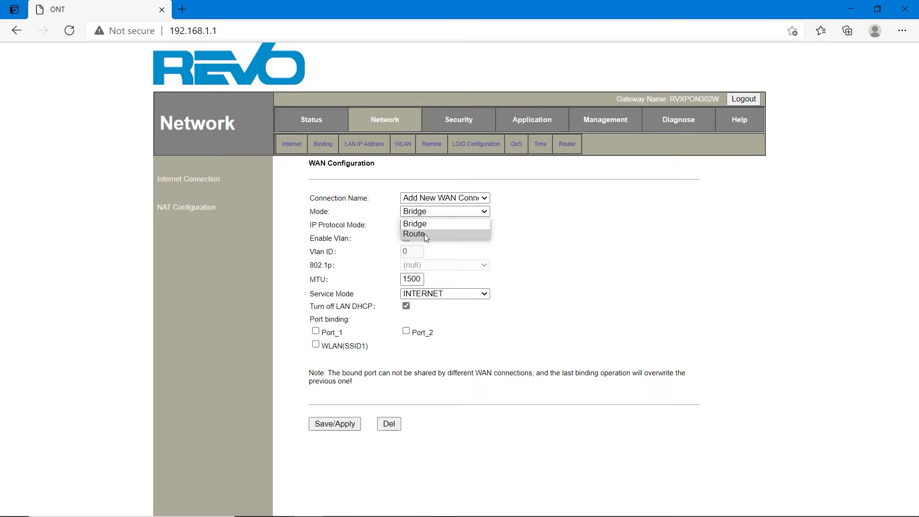
click(424, 234)
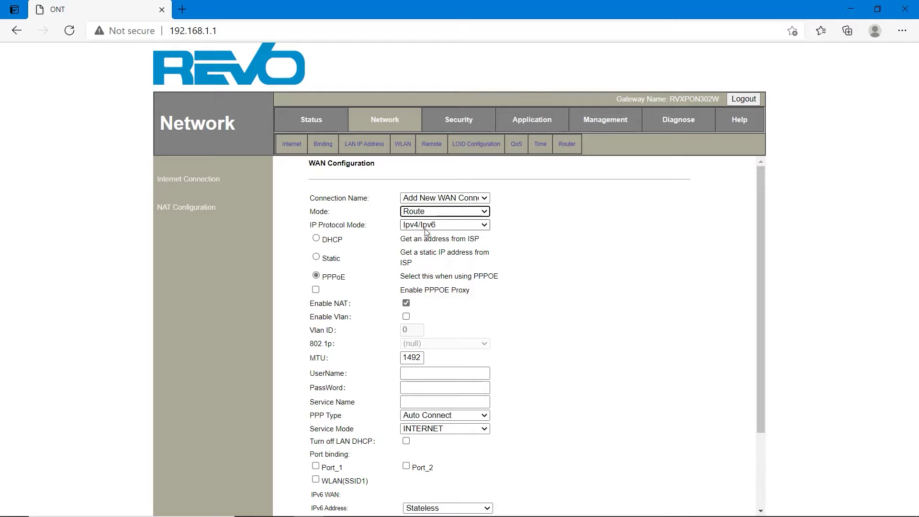
click(427, 225)
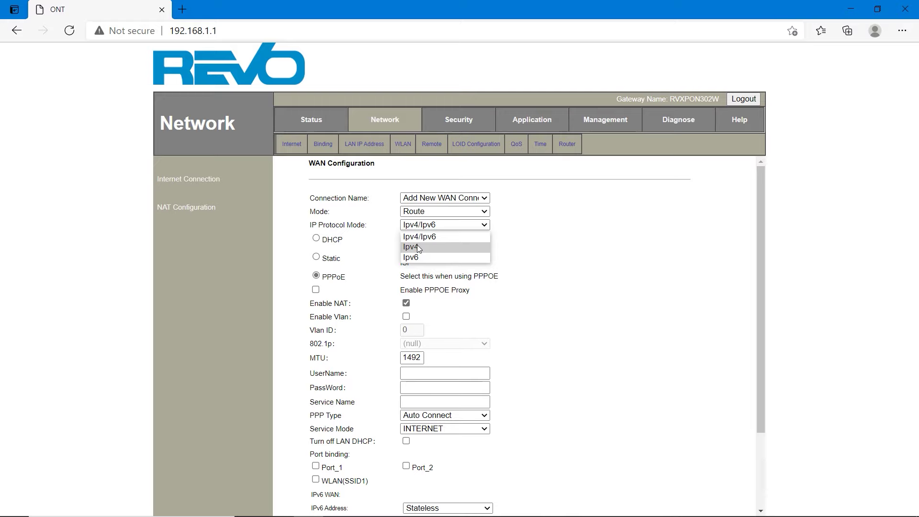
click(417, 246)
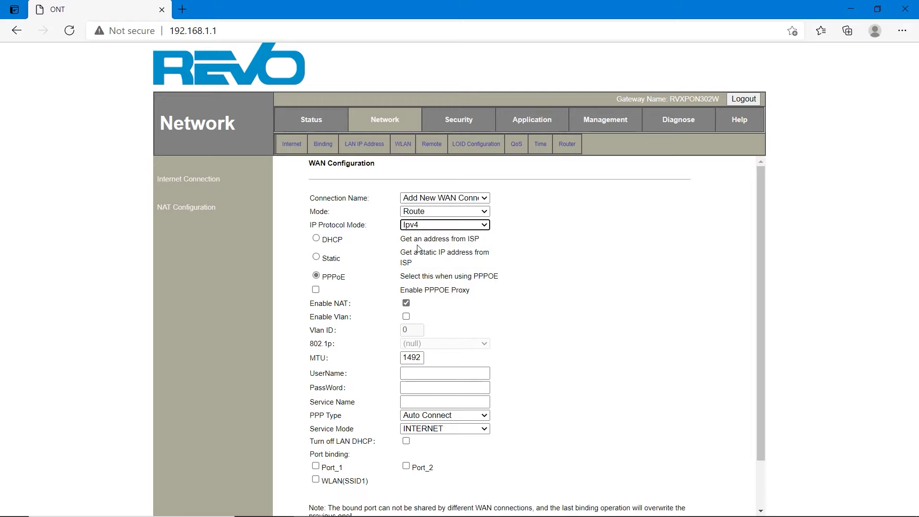
Use PPPoE with VLAN enabled, VLAN ID 1, 802.1p priority (null) and MTU 1500
click(317, 278)
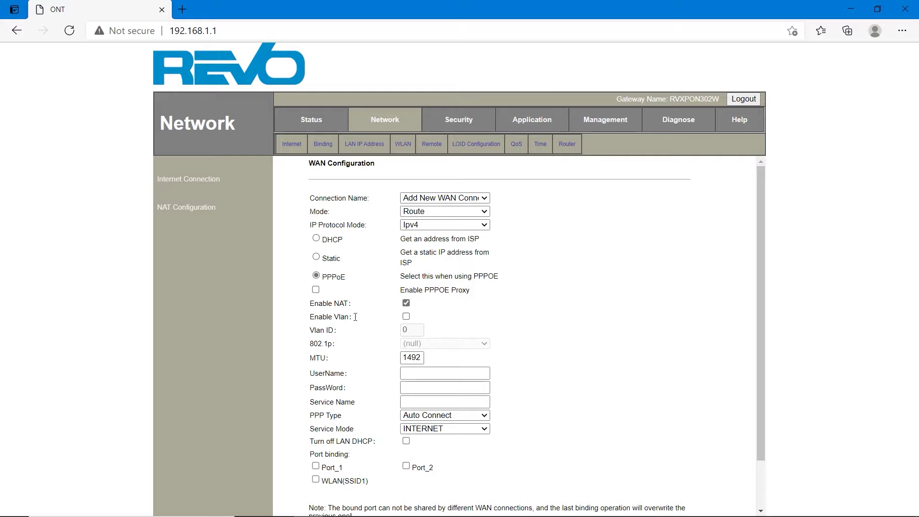
click(406, 318)
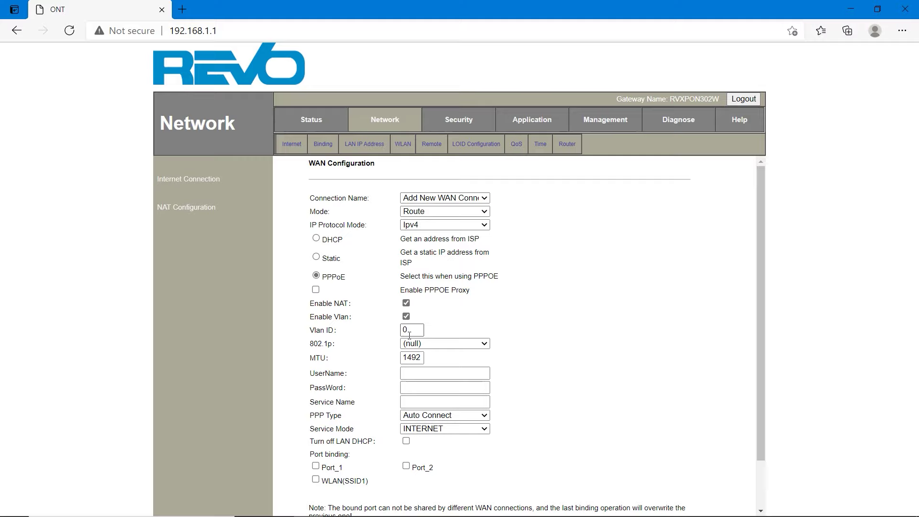
double_click(410, 331)
text(1)
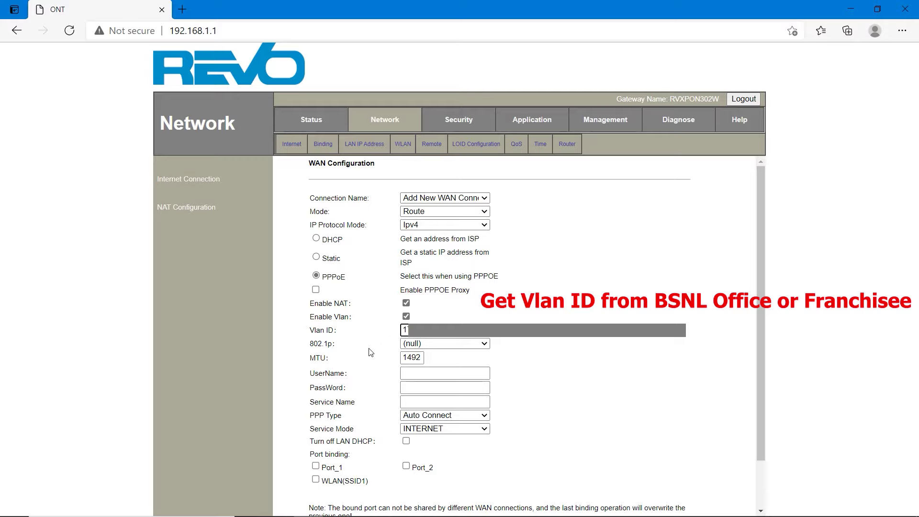
click(465, 344)
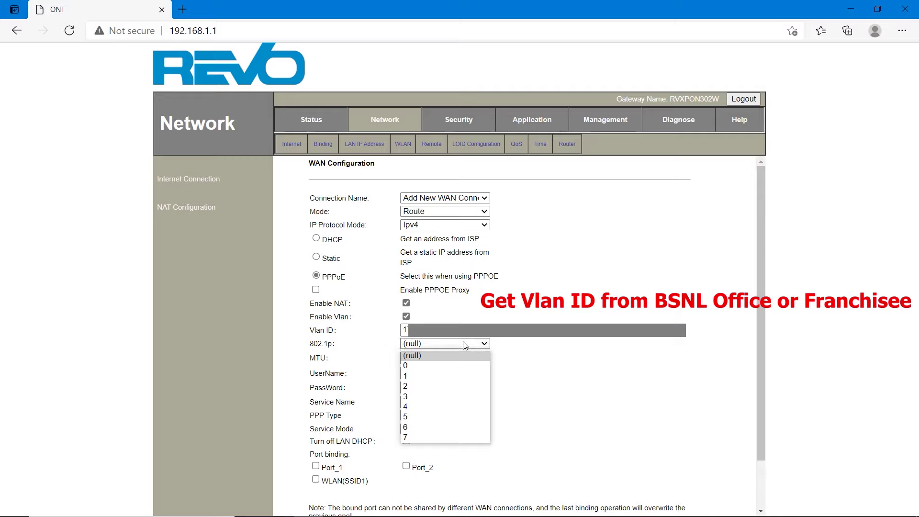
click(465, 345)
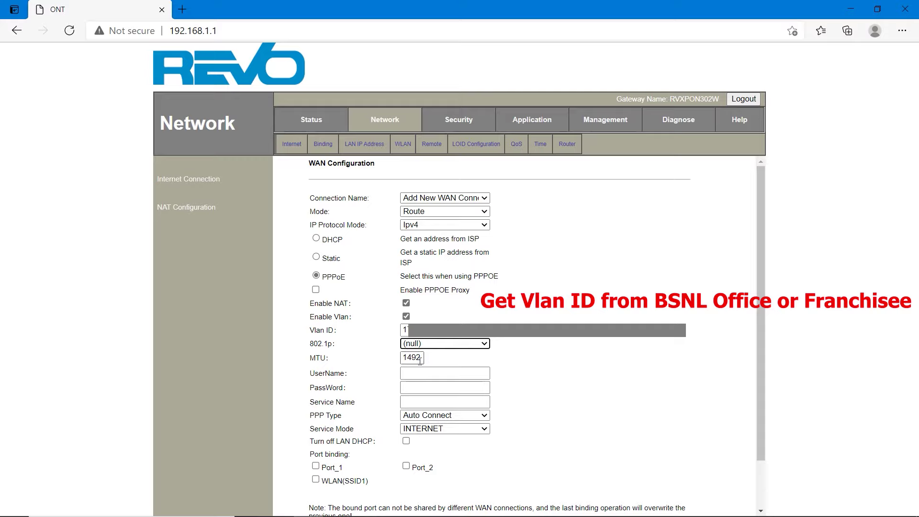
drag(420, 361, 387, 366)
text(1500)
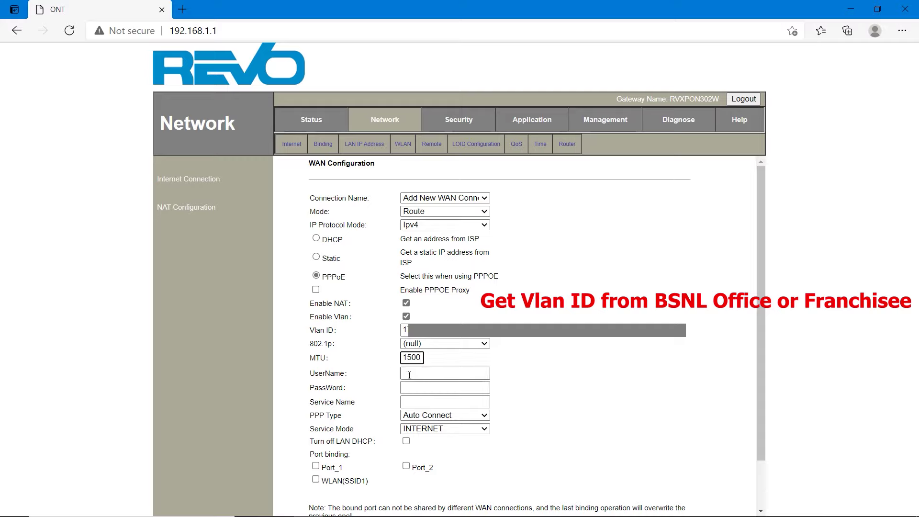
Enter the PPPoE credentials, service name Bharat Fiber, Auto Connect, INTERNET mode, and save
click(424, 374)
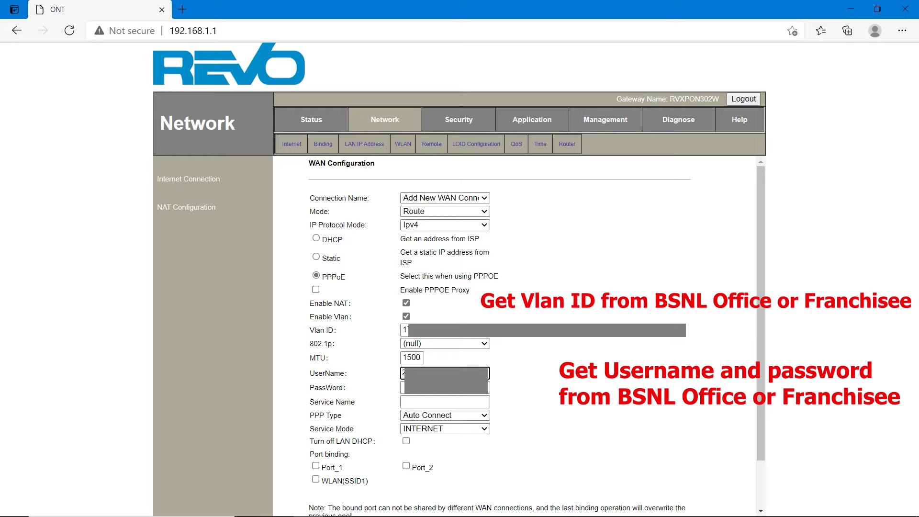
click(427, 389)
text(*)
click(429, 401)
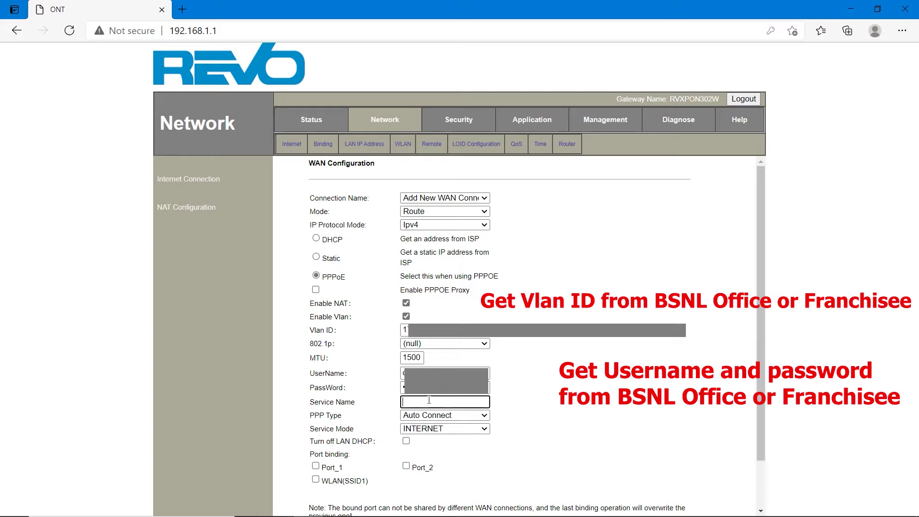
text(Bharat Fiber)
click(469, 420)
click(468, 417)
click(468, 431)
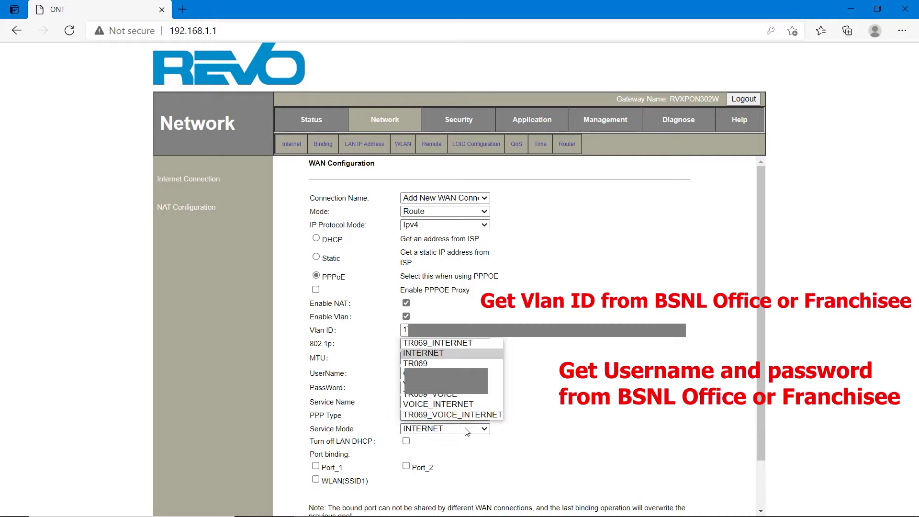
click(446, 354)
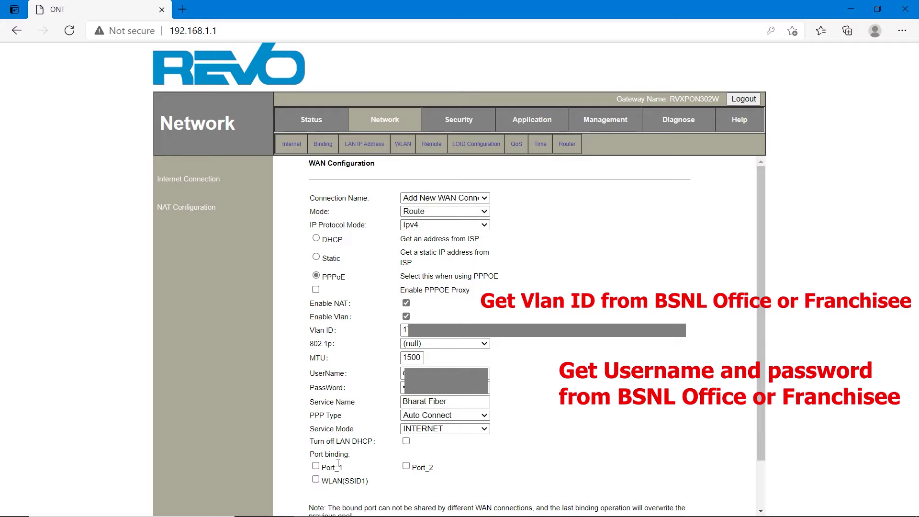
scroll(501, 467, down, 1)
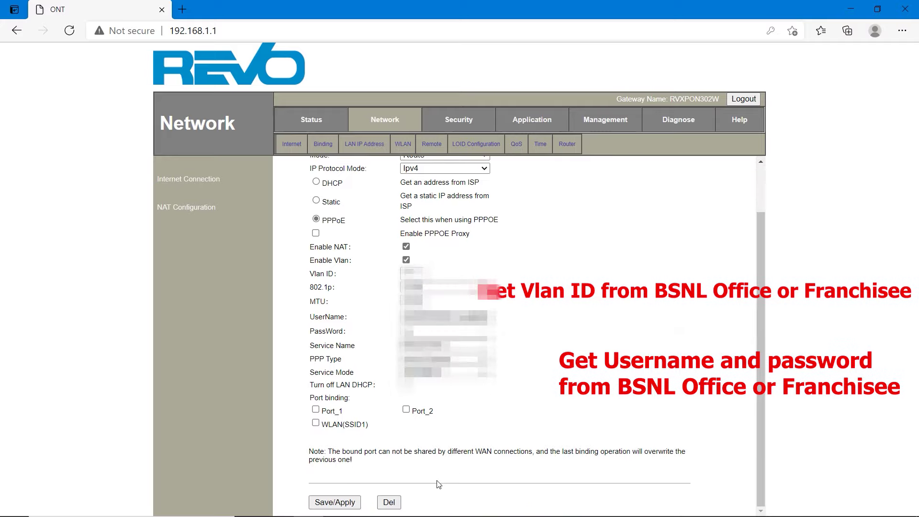
click(354, 504)
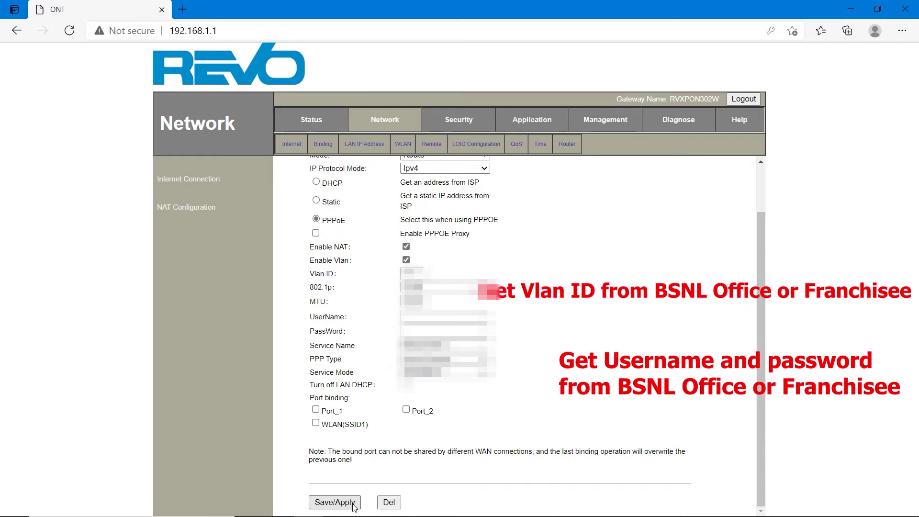
Apply the WAN settings and view WAN Connection Info confirming the PPPoE link has an IP
click(334, 502)
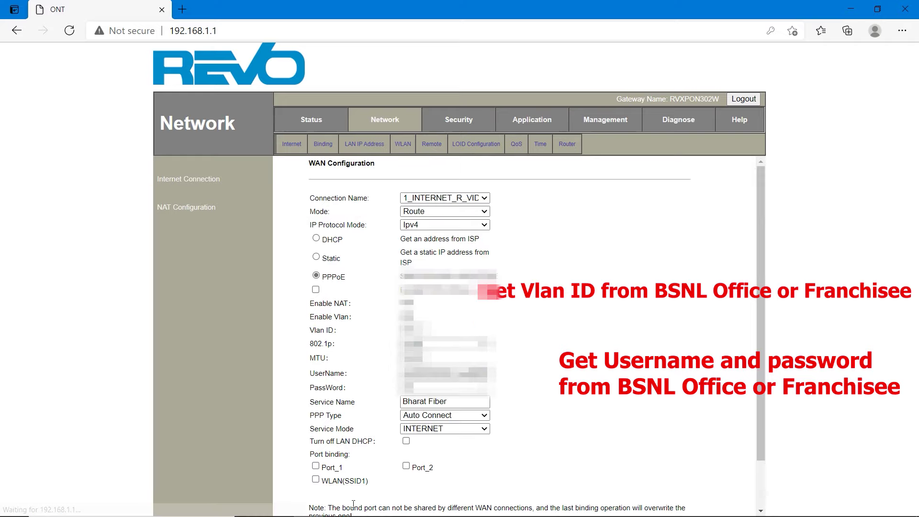
key(ctrl+minus)
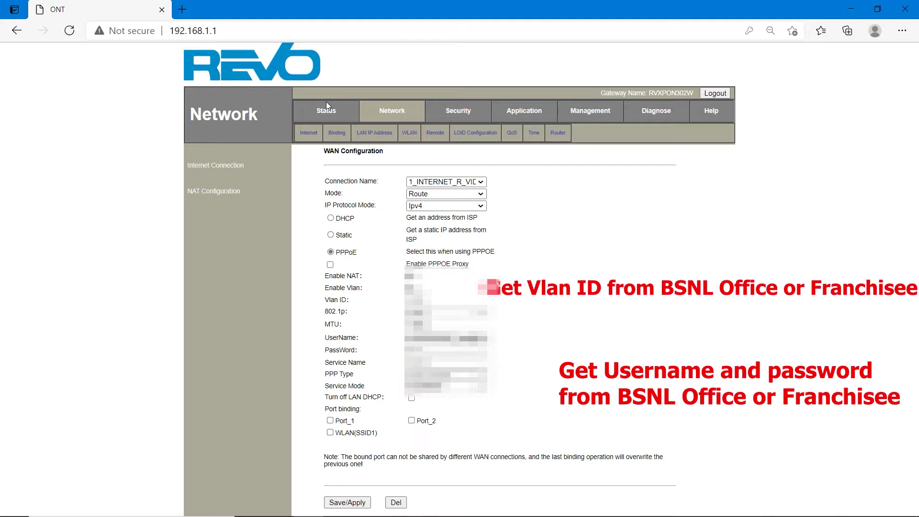
click(327, 112)
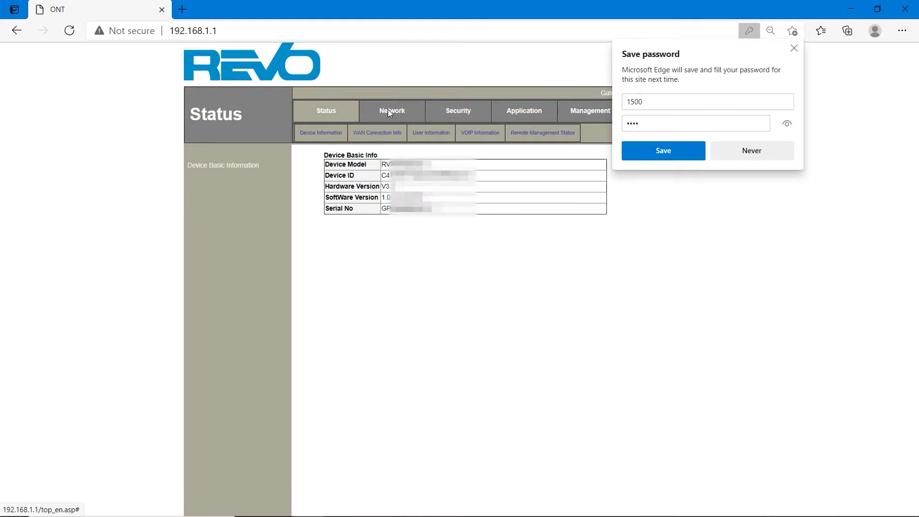
click(770, 156)
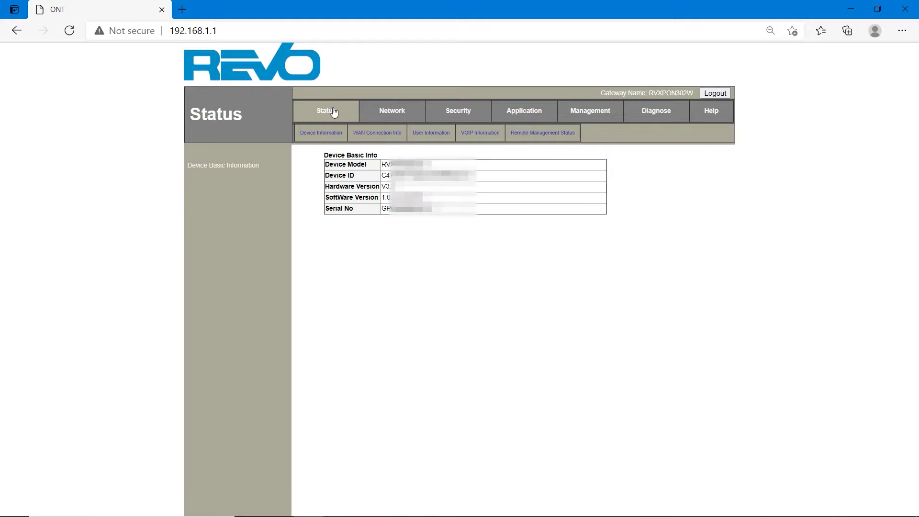
click(376, 138)
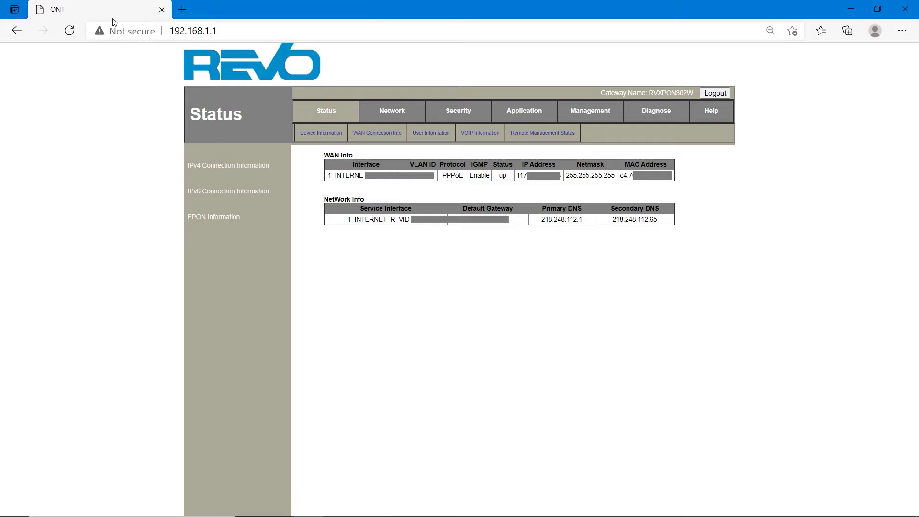
click(181, 10)
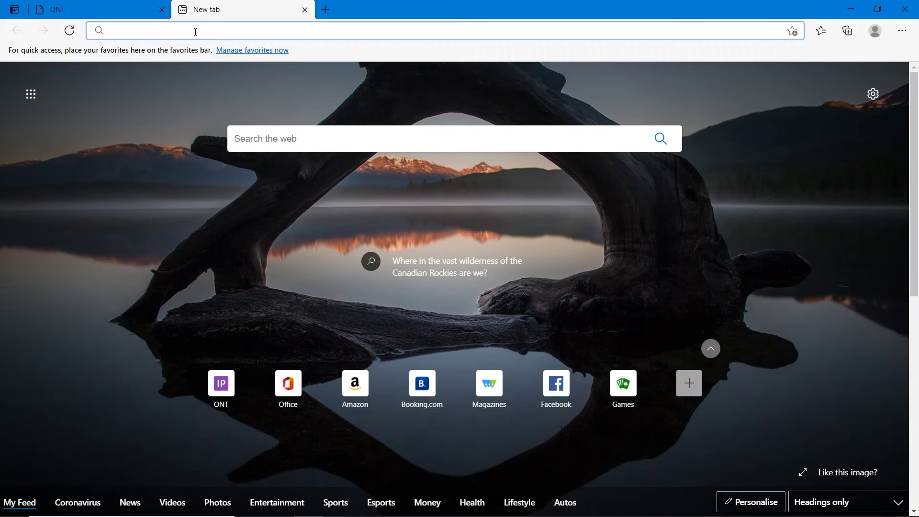
Load google.com, getting past the BSNL Cinema Plus ad and closing the Yupptv Scope page
text(goo)
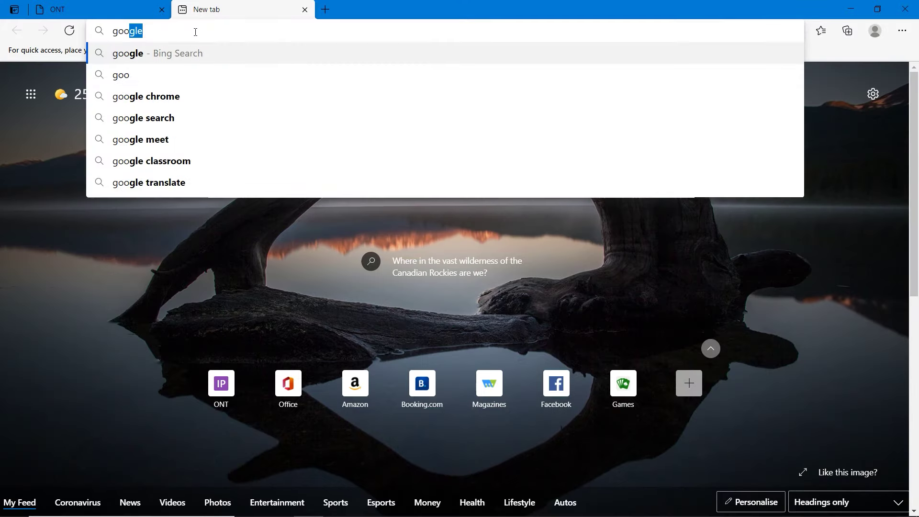
text(gle.com)
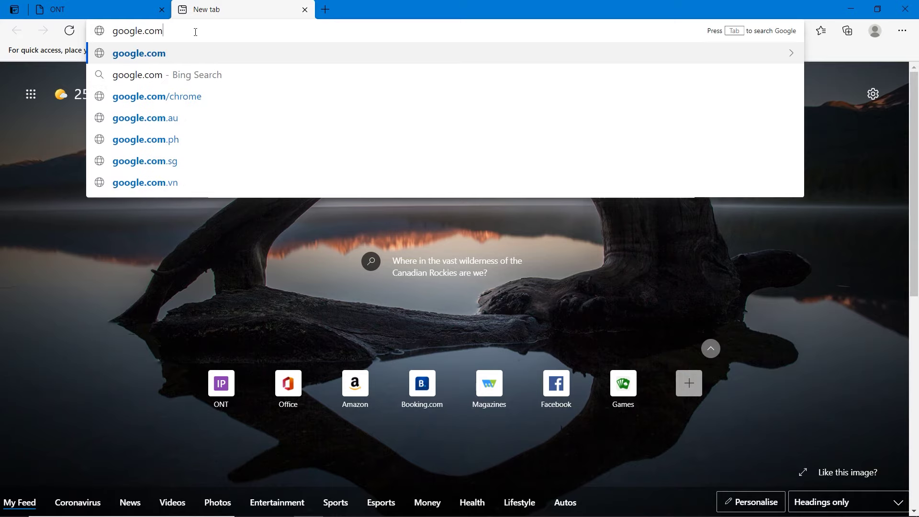
key(Return)
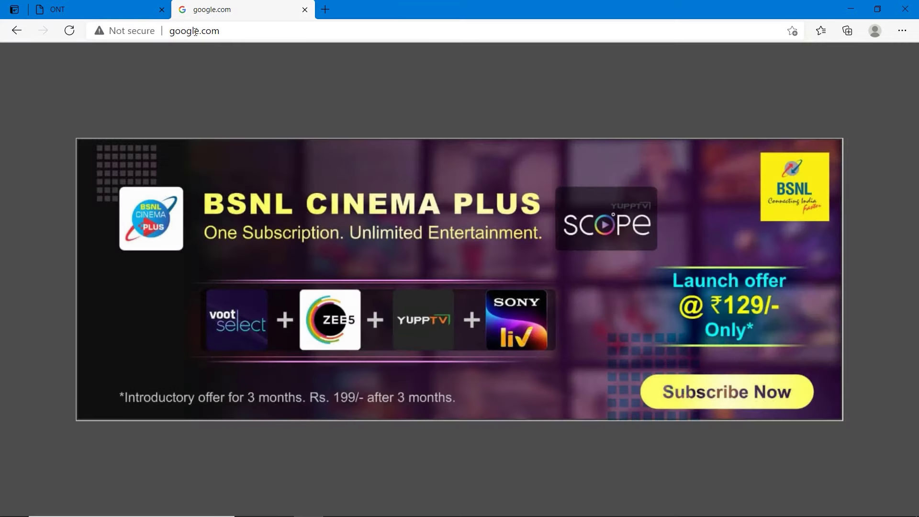
click(341, 157)
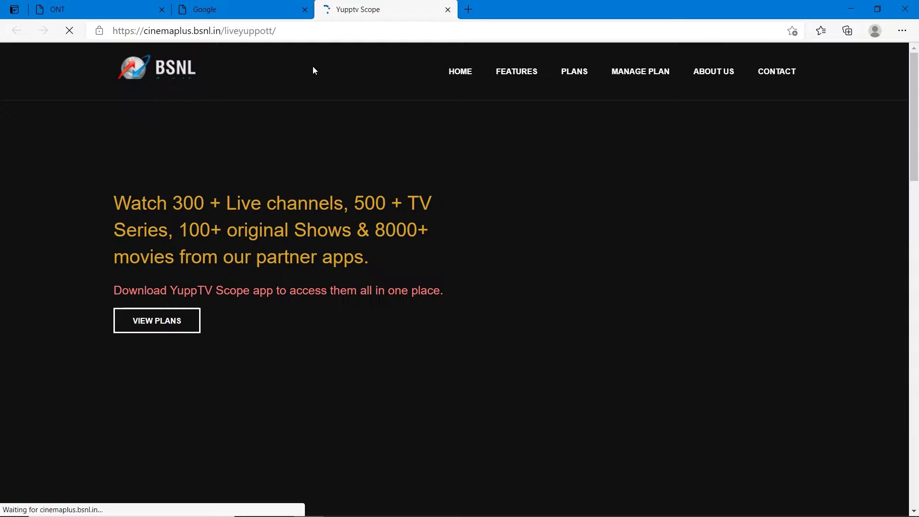
click(450, 11)
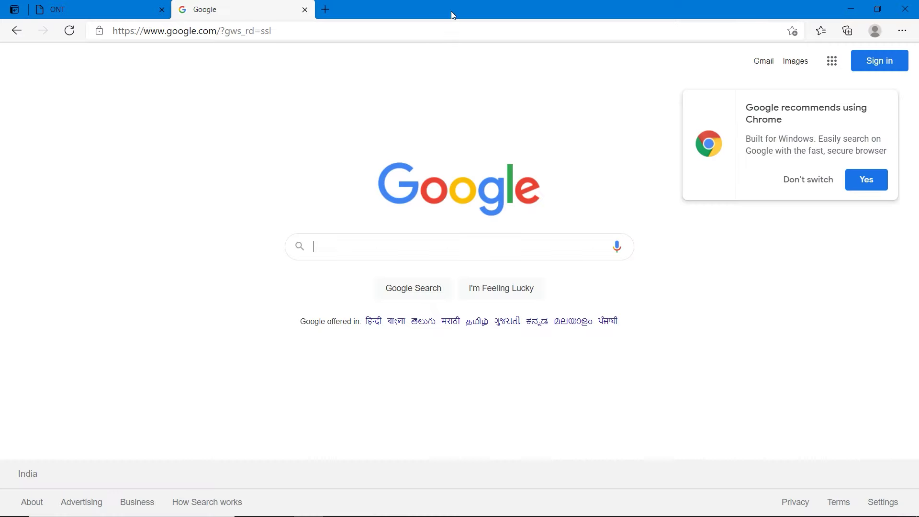
click(424, 239)
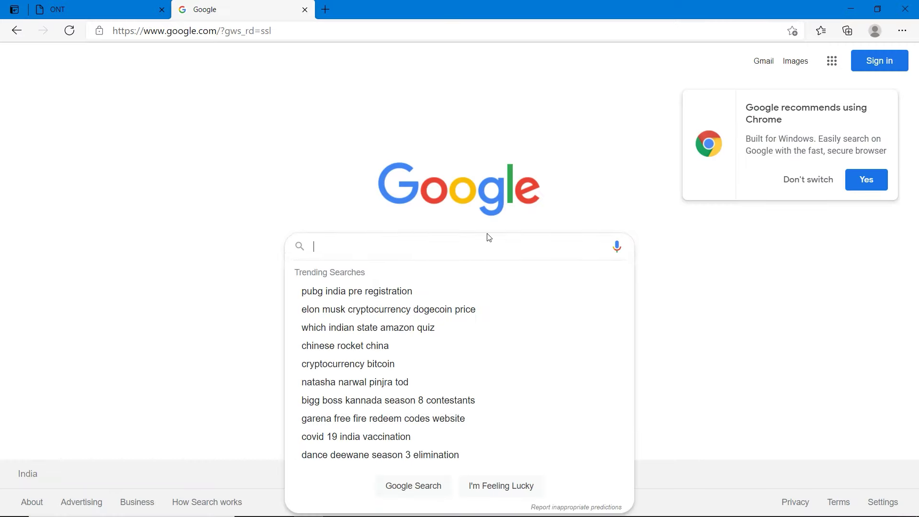
click(442, 122)
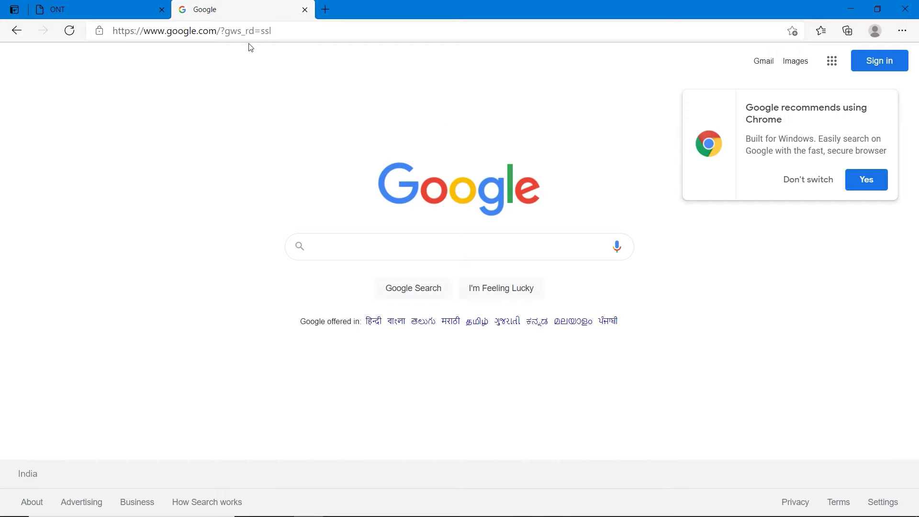
Run a fast.com speed test showing 35 Mbps down and 27 Mbps up, then close its tab
click(296, 37)
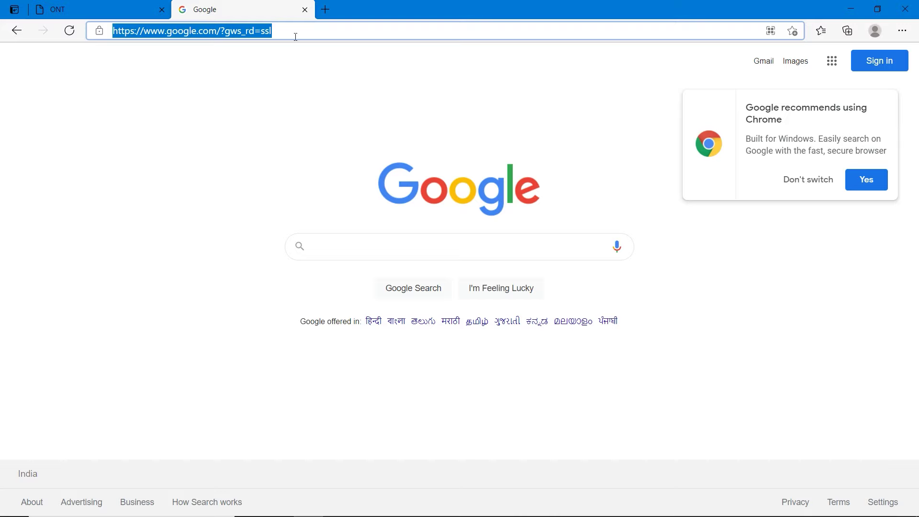
text(fst)
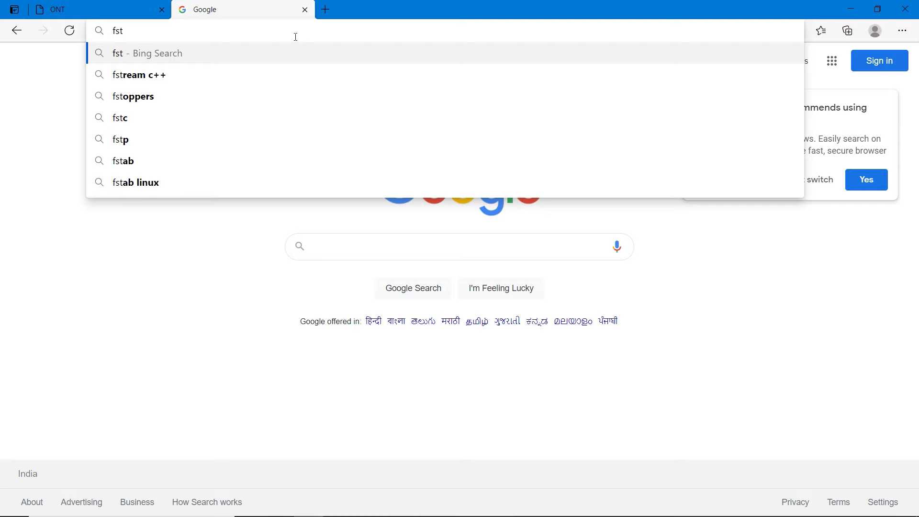
key(ctrl+a)
key(BackSpace)
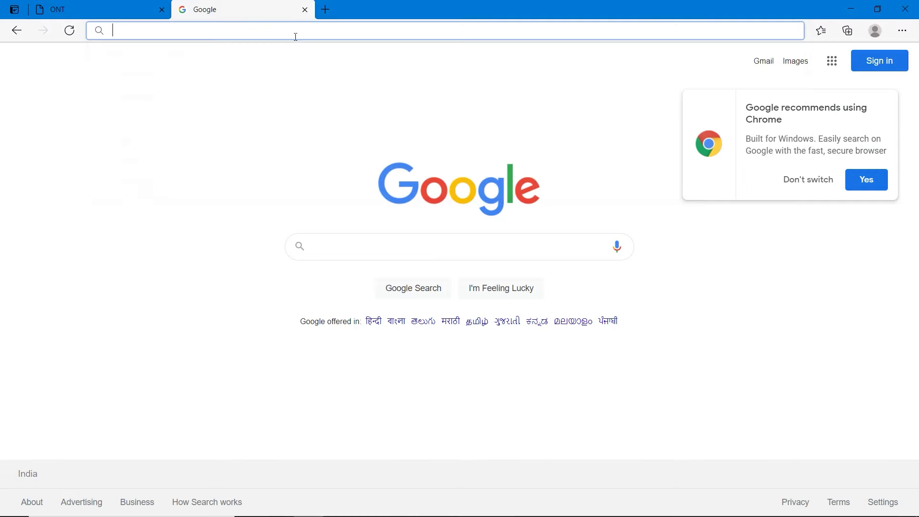
click(302, 210)
click(282, 32)
text(fast.com)
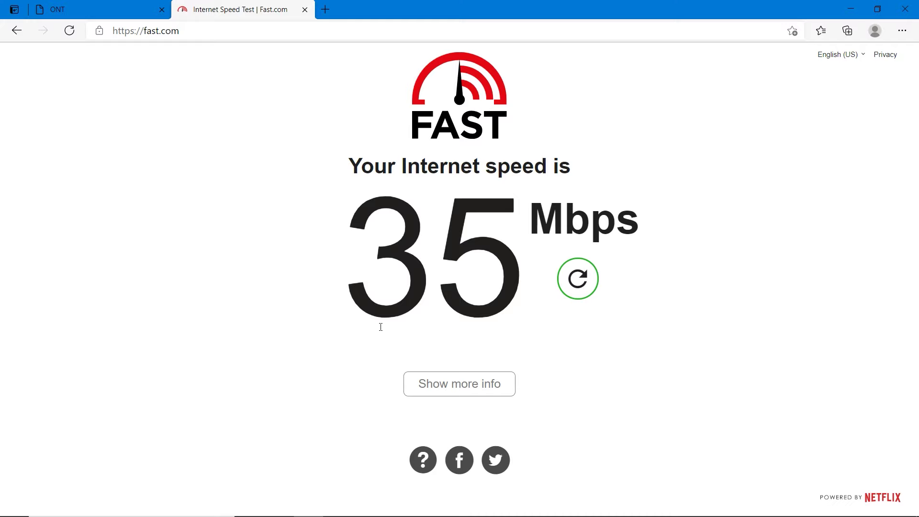
click(463, 391)
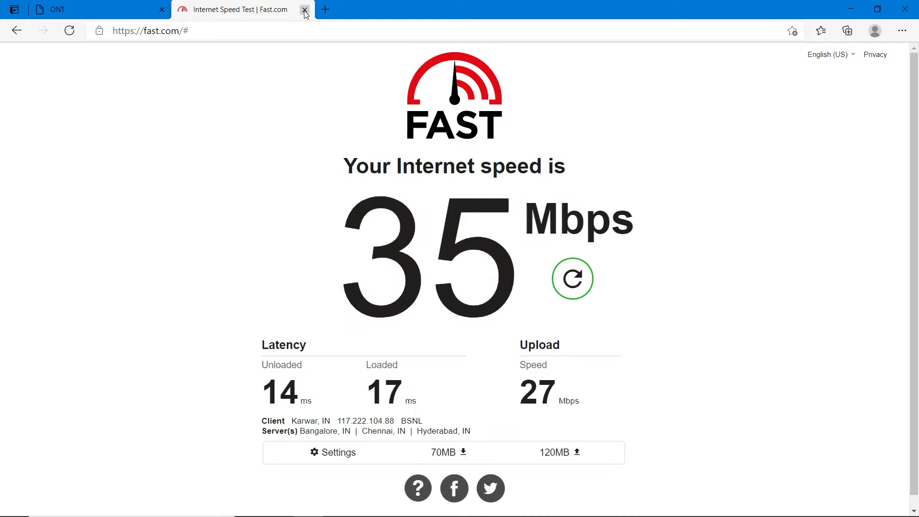
click(304, 9)
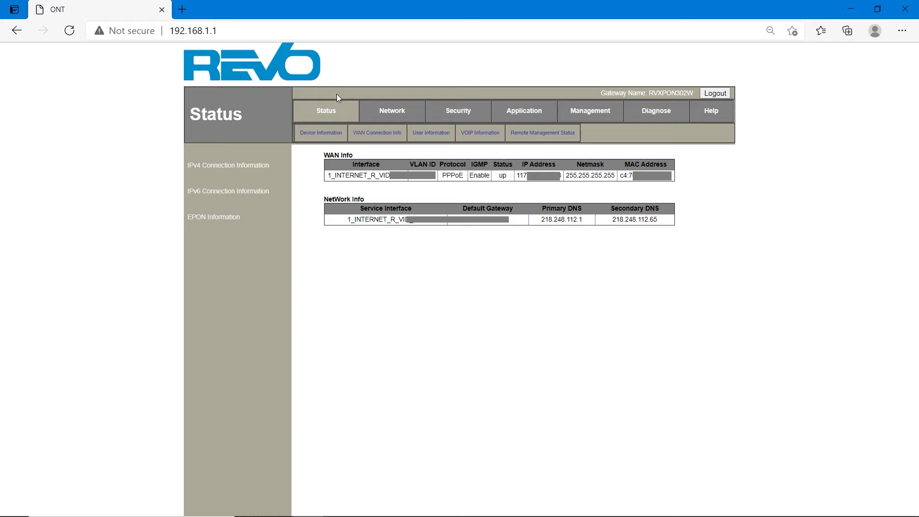
Add a new WAN connection on the Network page in Route mode with Ipv4
click(389, 112)
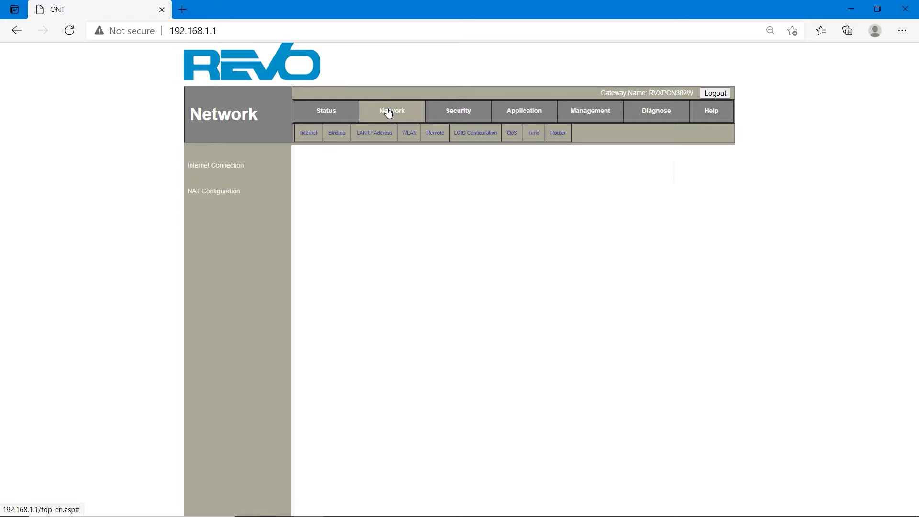
click(433, 182)
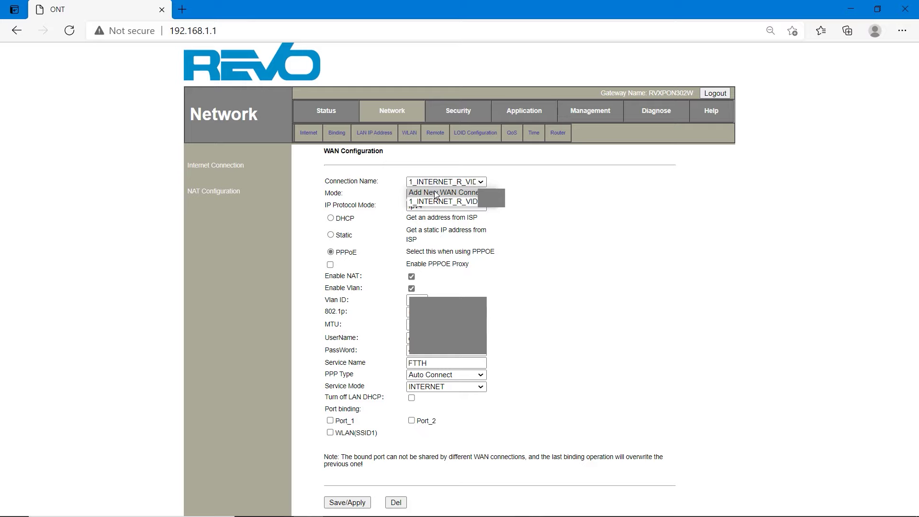
click(436, 193)
click(436, 194)
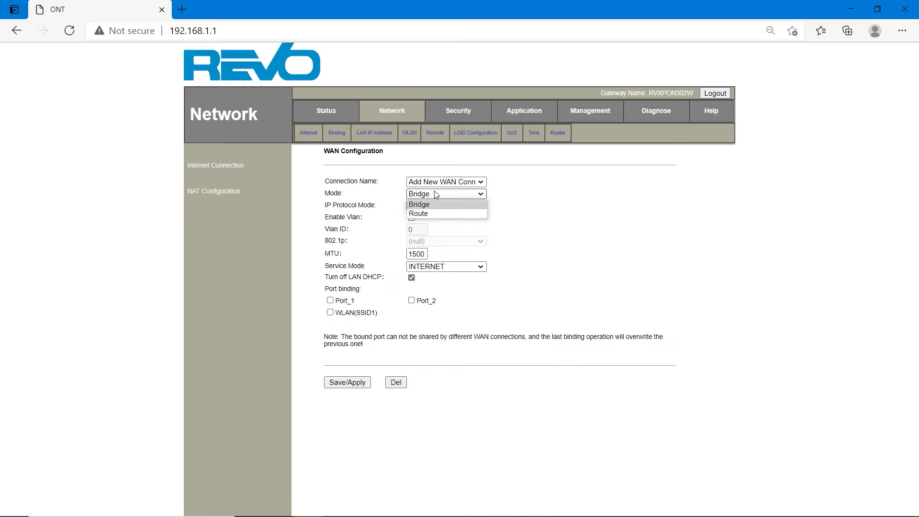
click(430, 213)
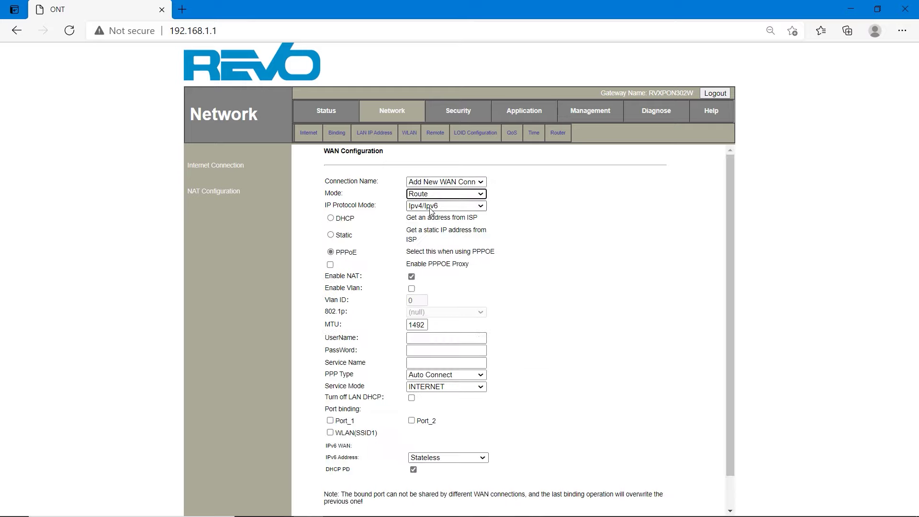
click(430, 208)
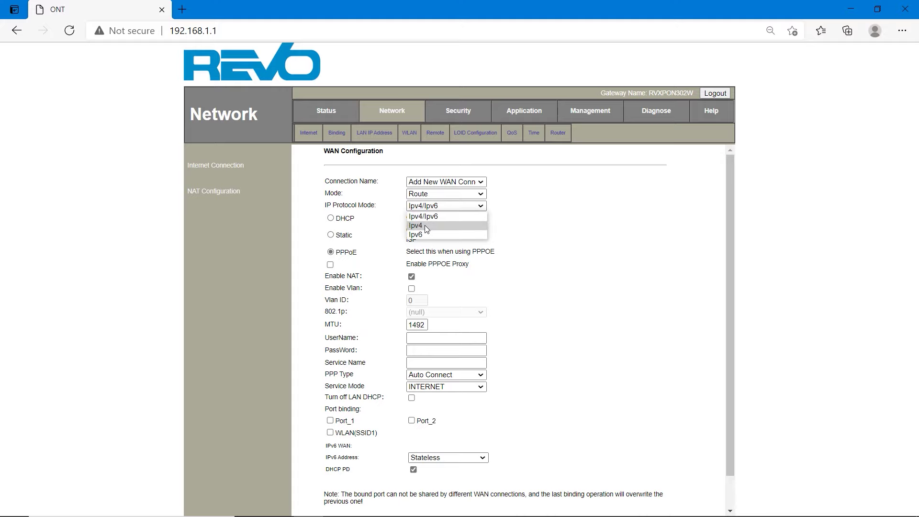
click(424, 225)
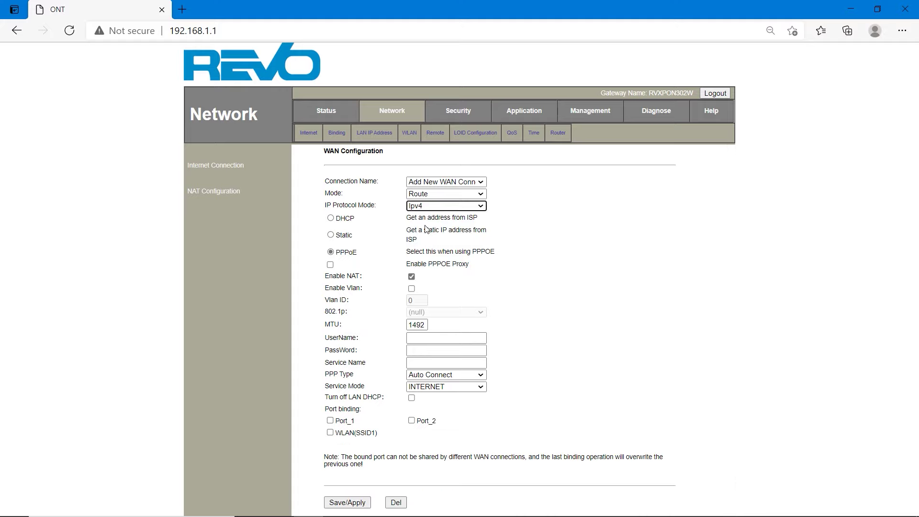
Choose DHCP addressing, enable VLAN and set the VLAN ID to 1831
click(332, 219)
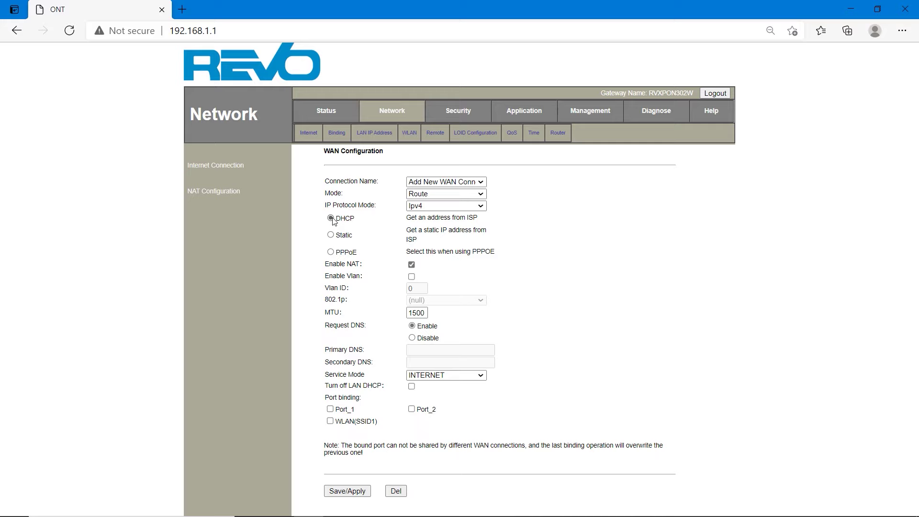
click(412, 277)
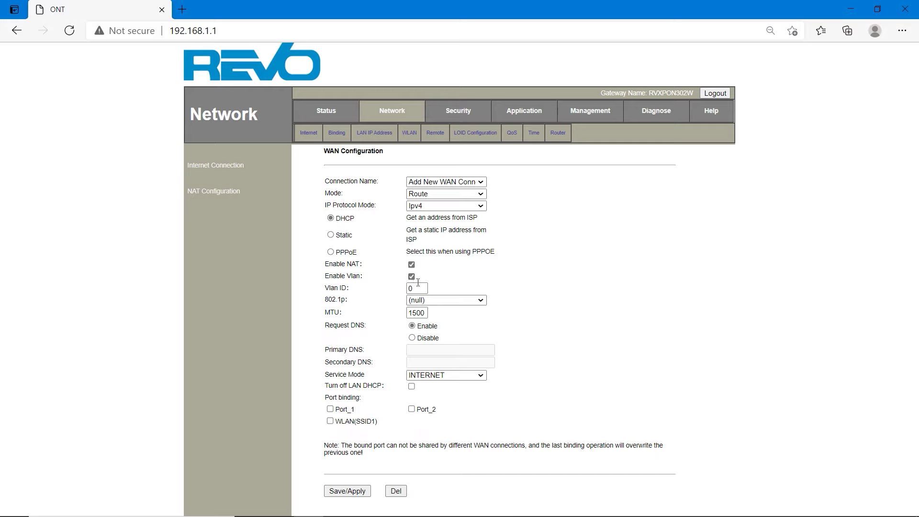
double_click(415, 285)
text(852)
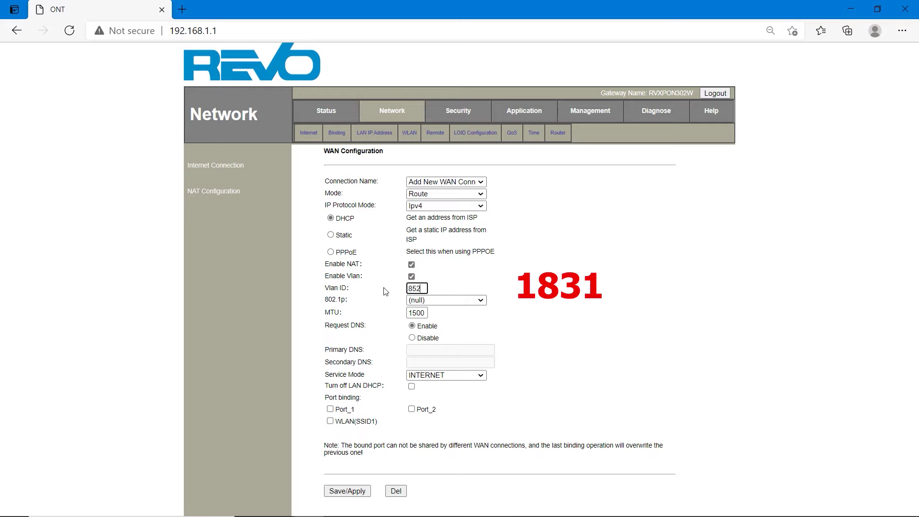
key(BackSpace)
key(BackSpace)
key(BackSpace)
text(1831)
Finish the VLAN 1831 entry, pick VOICE_INTERNET service mode, and save the DHCP connection
click(494, 310)
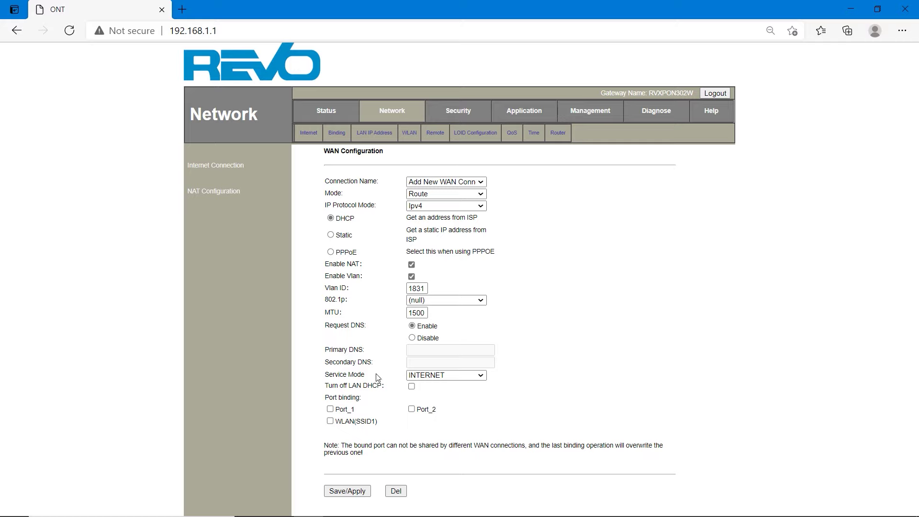
click(432, 376)
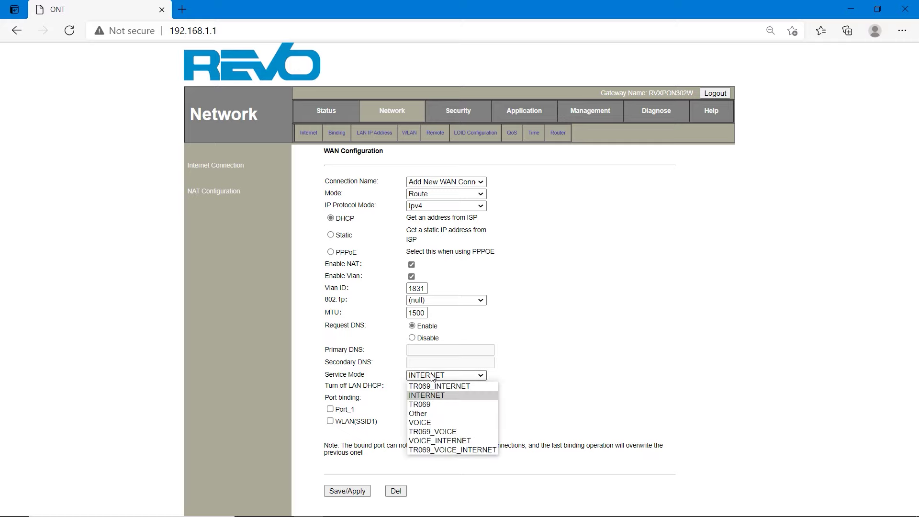
click(456, 441)
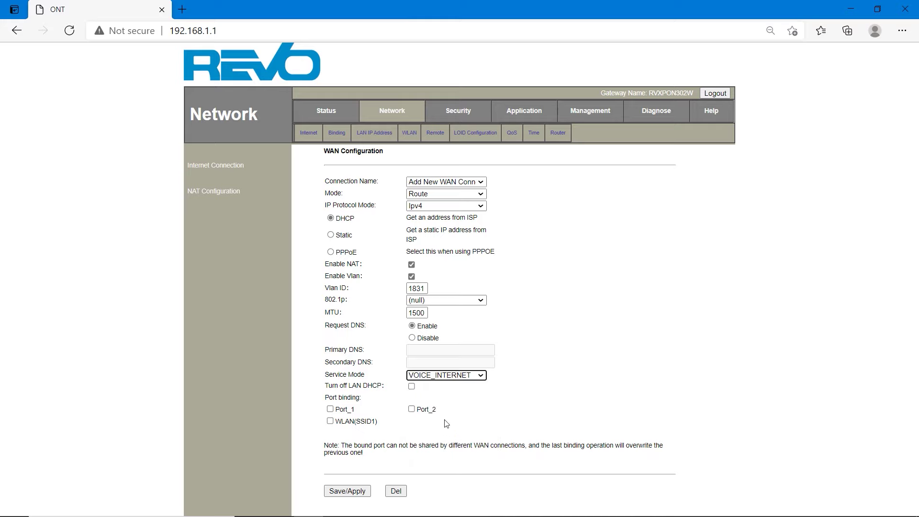
click(359, 493)
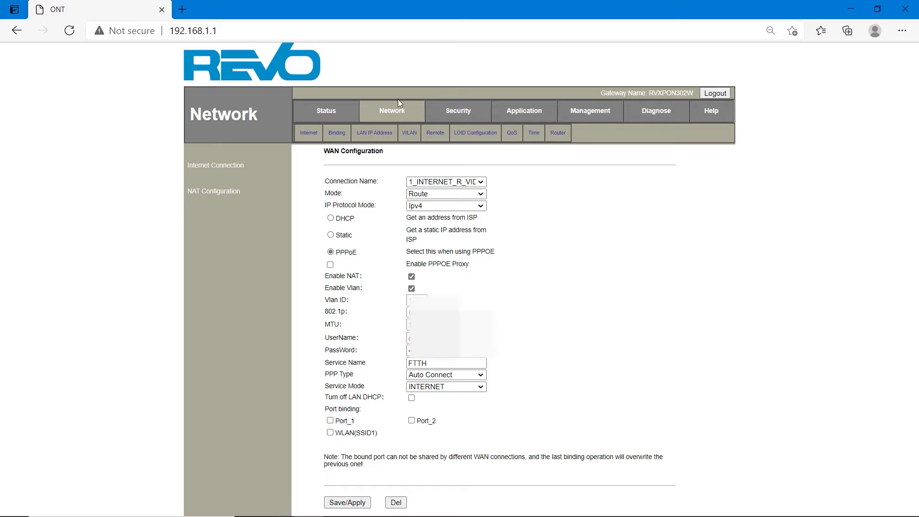
Enter 10.187.6.12 as the VoIP primary SIP register address
click(517, 115)
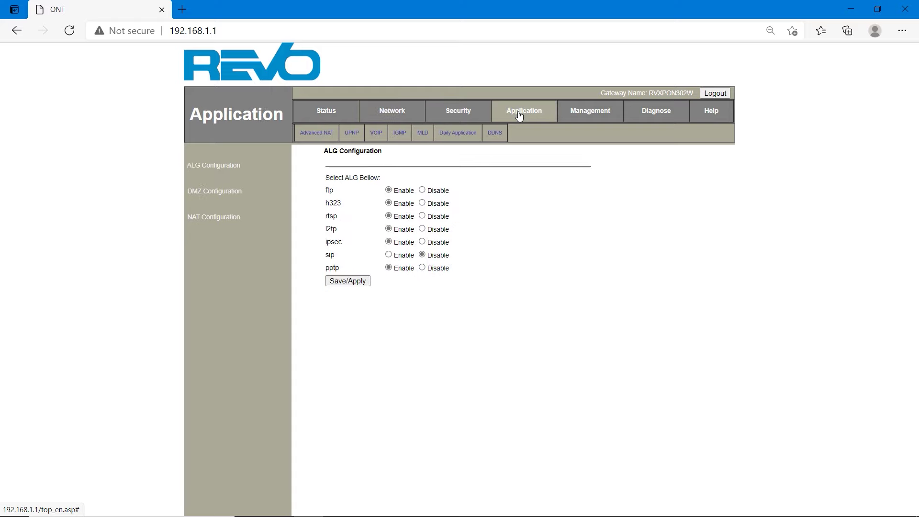
click(376, 134)
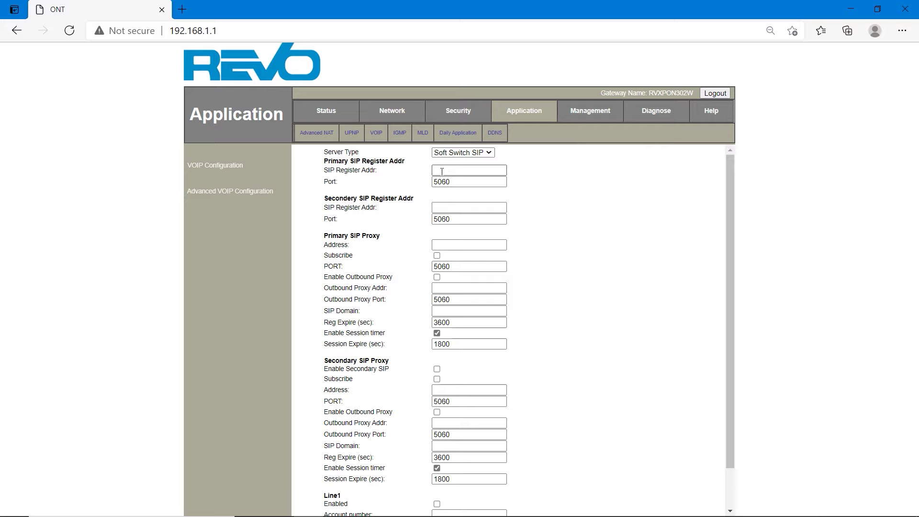
click(442, 171)
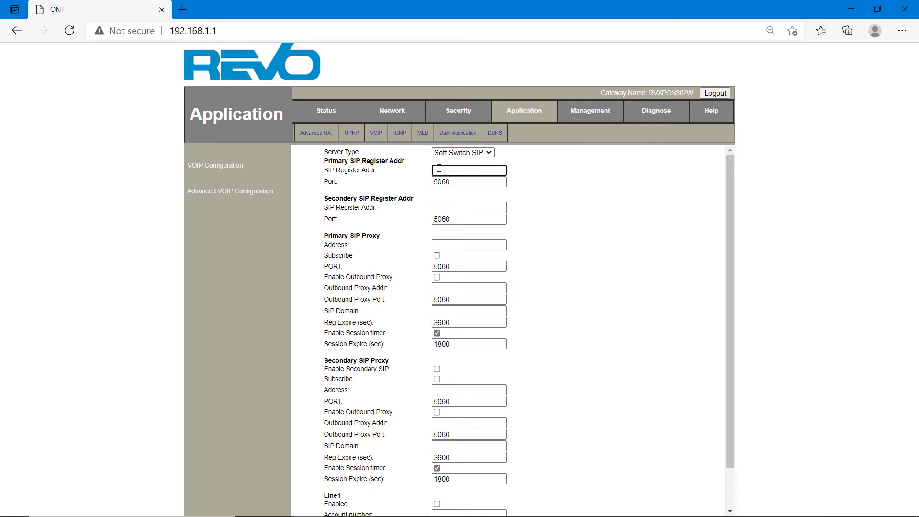
text(10.187.6.12)
Copy 10.187.6.12 into the primary SIP proxy address
drag(473, 171, 418, 172)
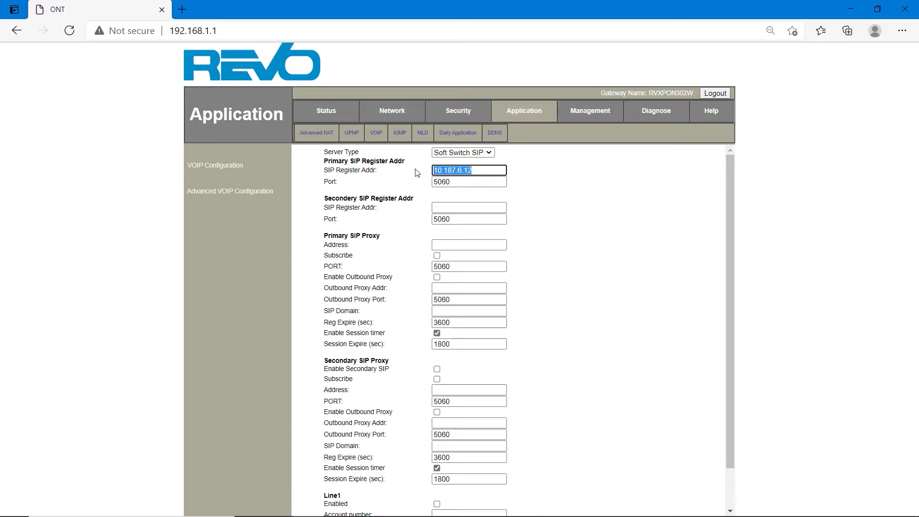
right_click(453, 171)
click(464, 226)
click(455, 207)
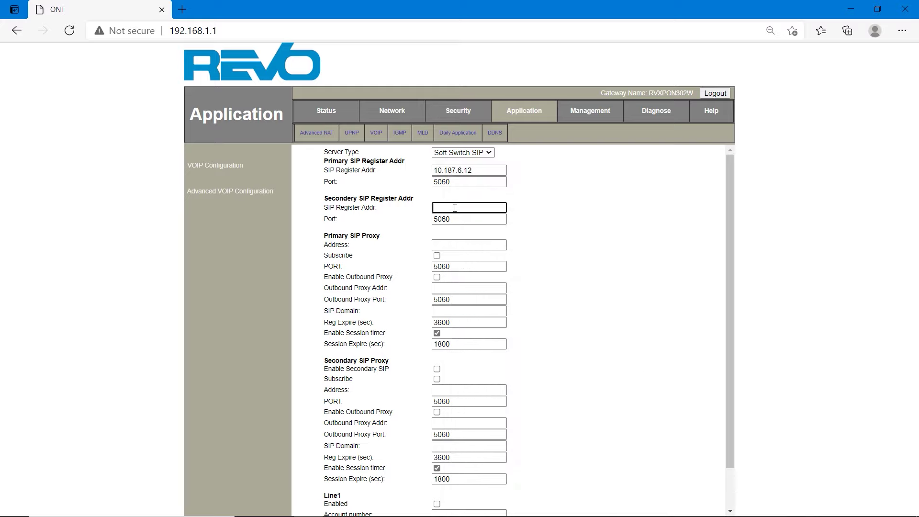
click(450, 245)
right_click(450, 246)
click(482, 350)
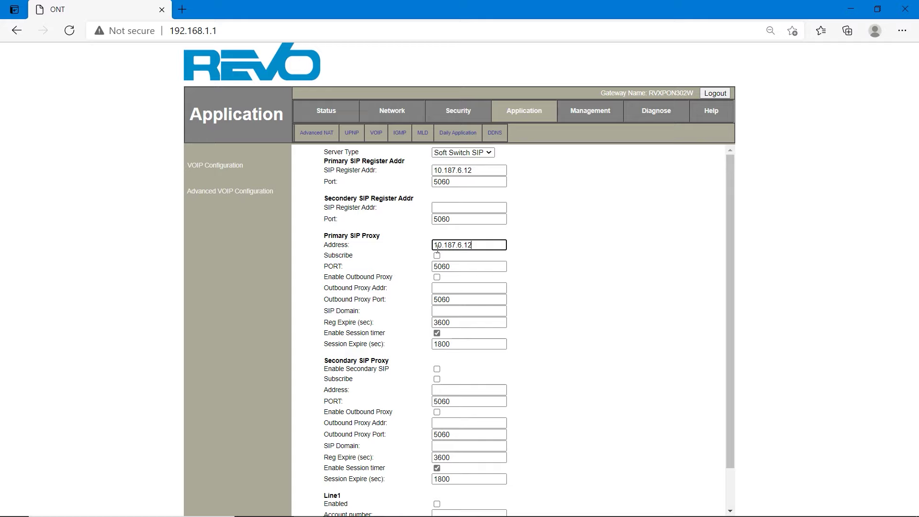
Enable Subscribe and Outbound Proxy, and set 10.187.6.12 as outbound proxy and SIP domain
click(437, 256)
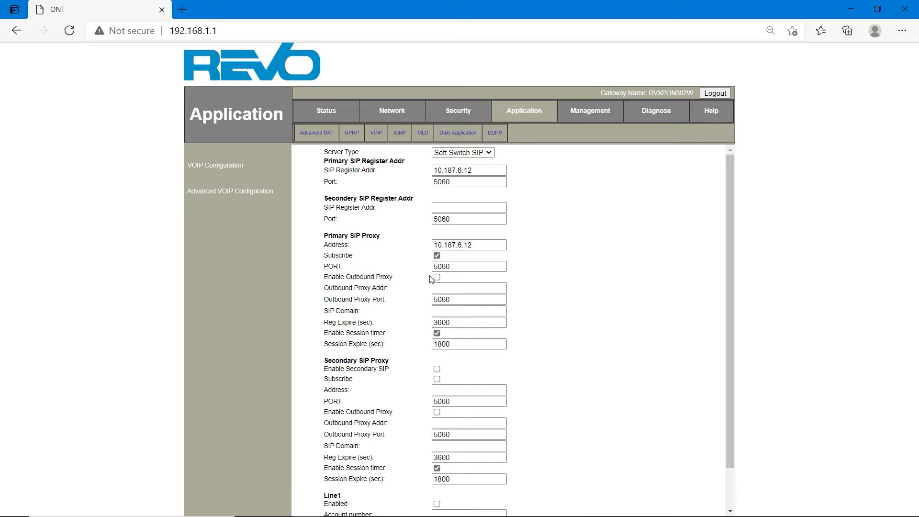
click(437, 278)
click(443, 290)
right_click(443, 289)
click(455, 121)
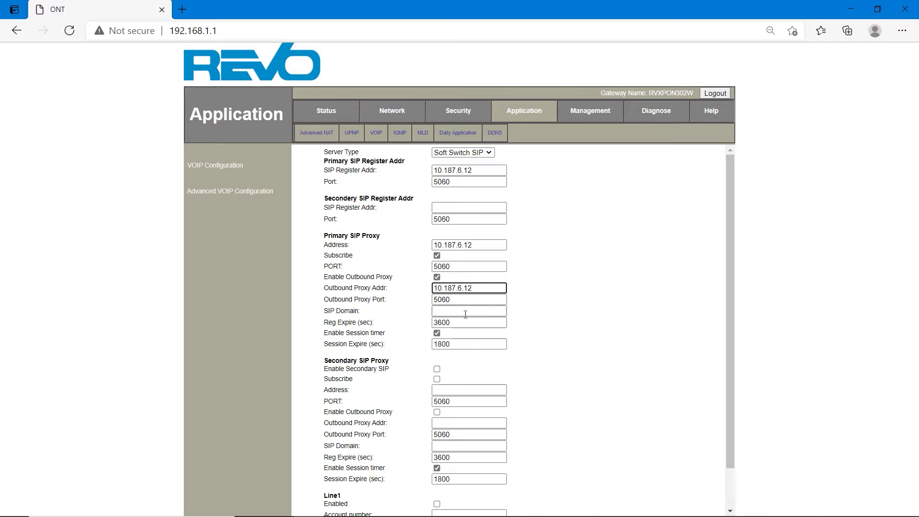
click(449, 311)
right_click(449, 311)
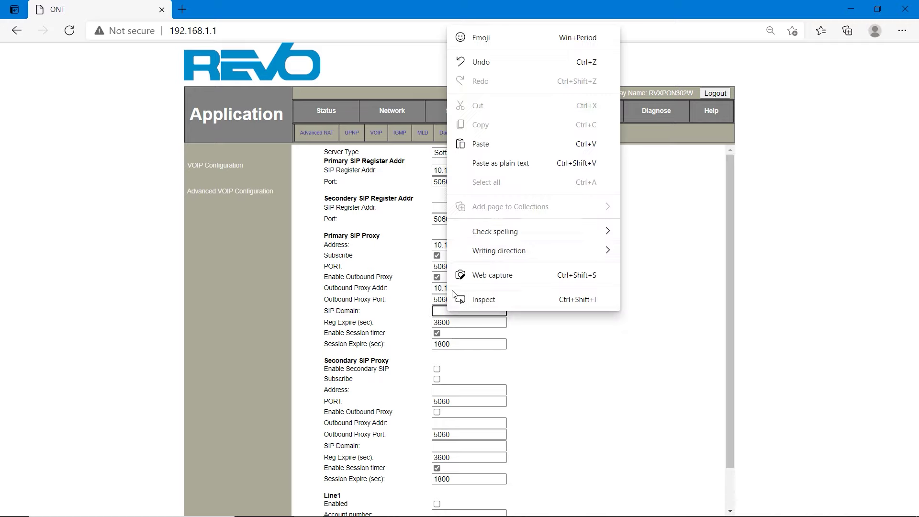
click(477, 143)
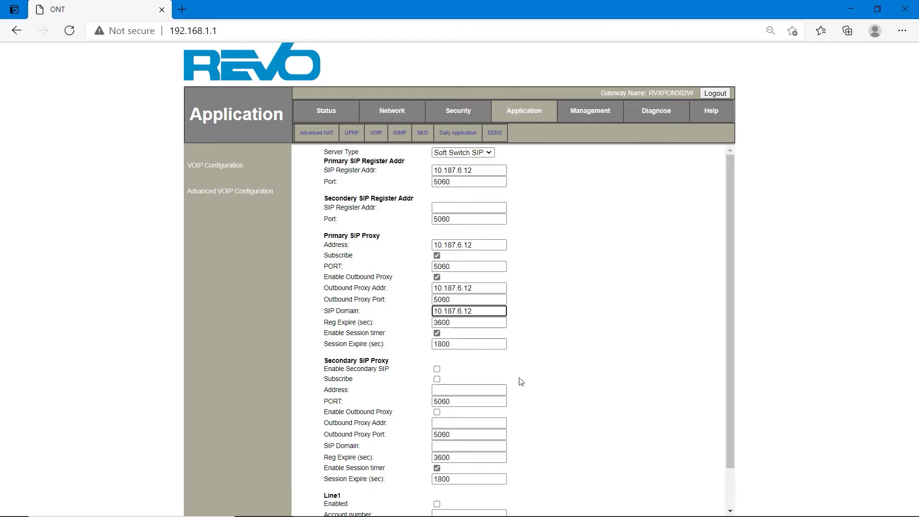
scroll(486, 381, down, 2)
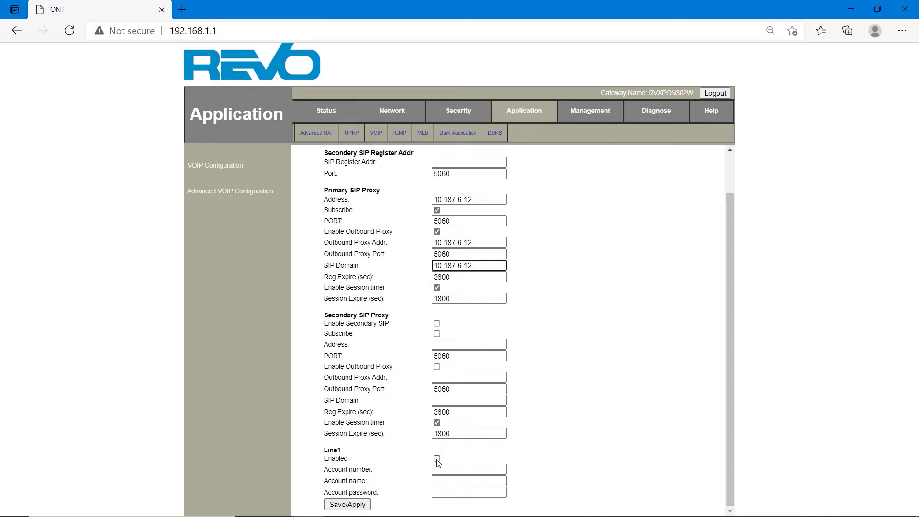
Enable Line1 and enter the phone account number
click(438, 458)
click(445, 469)
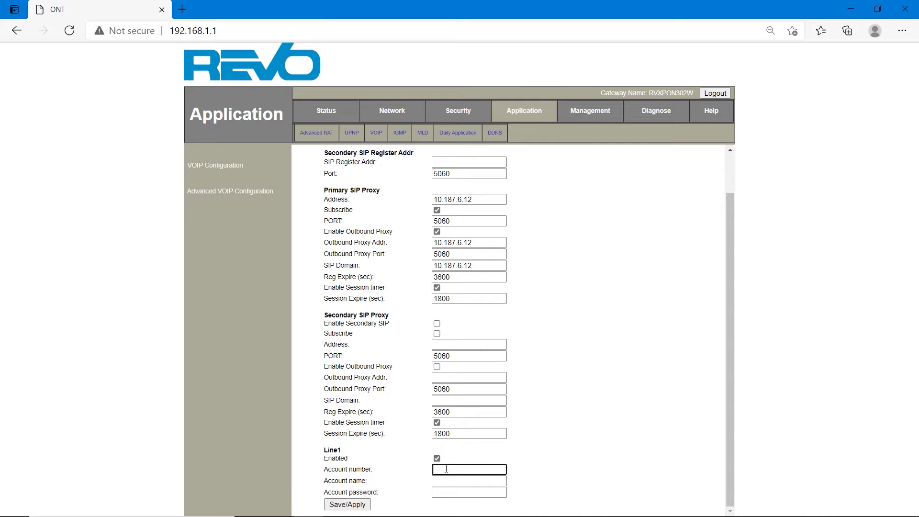
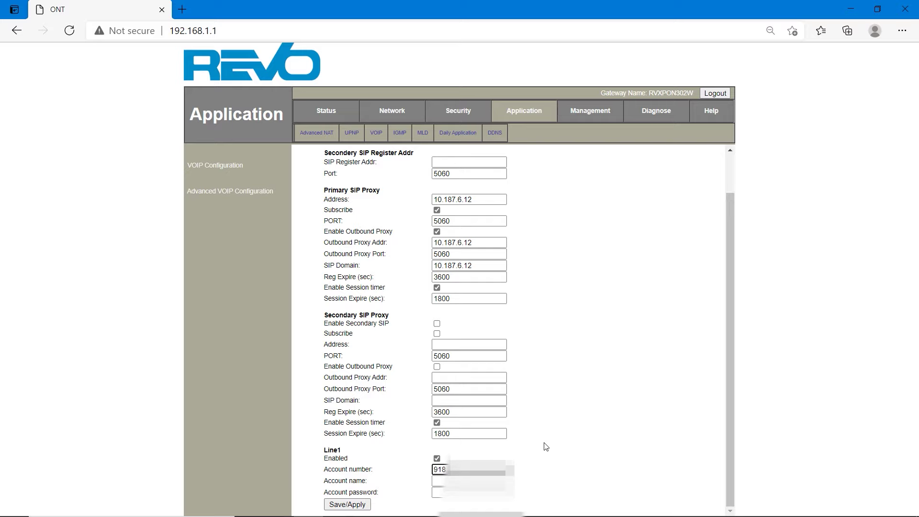
double_click(443, 470)
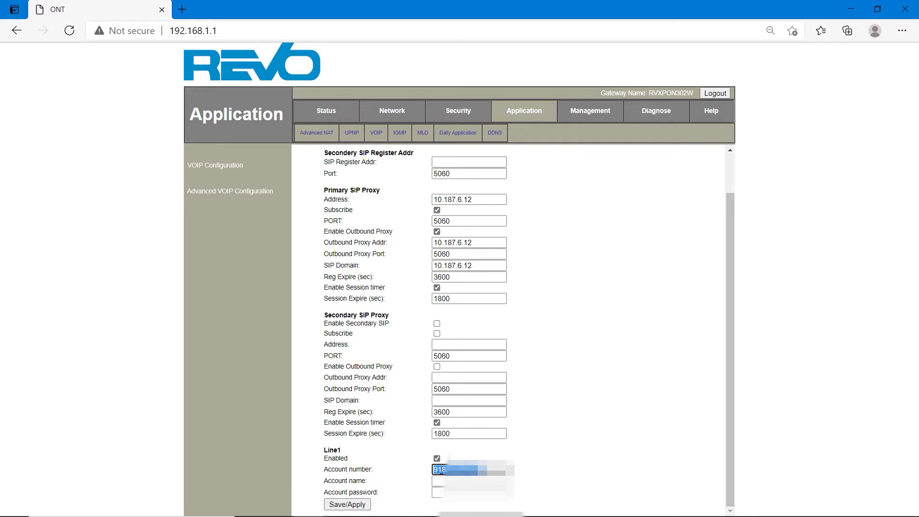
right_click(443, 473)
click(453, 182)
Use the account number as account name and password, save Line1, then go to Status
click(463, 481)
right_click(466, 480)
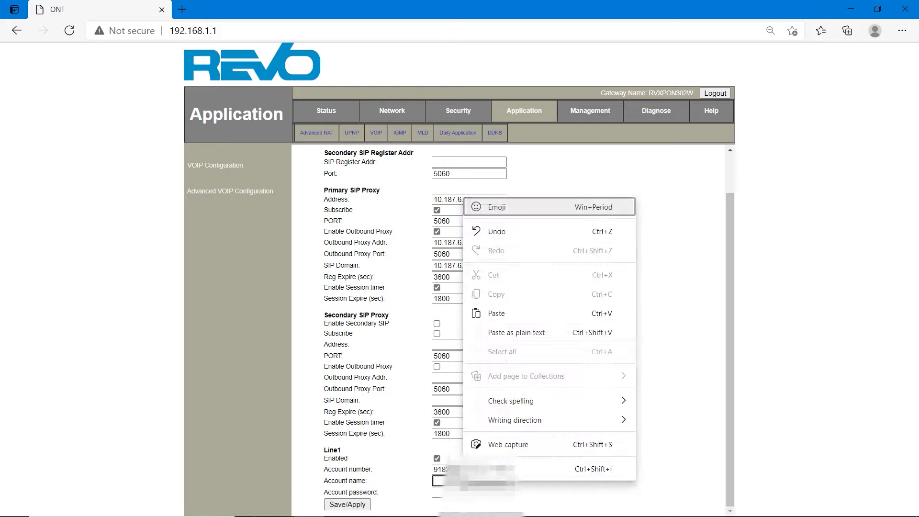
click(493, 312)
click(462, 492)
right_click(460, 492)
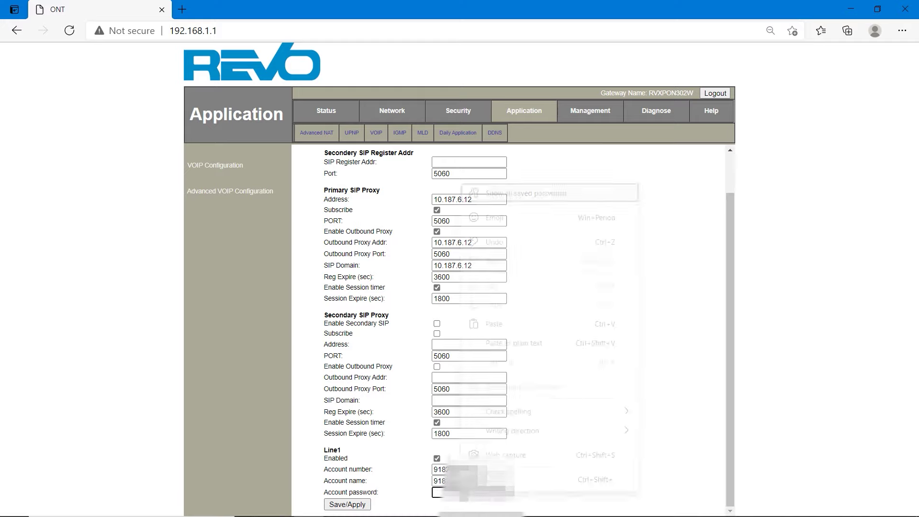
click(493, 324)
click(343, 505)
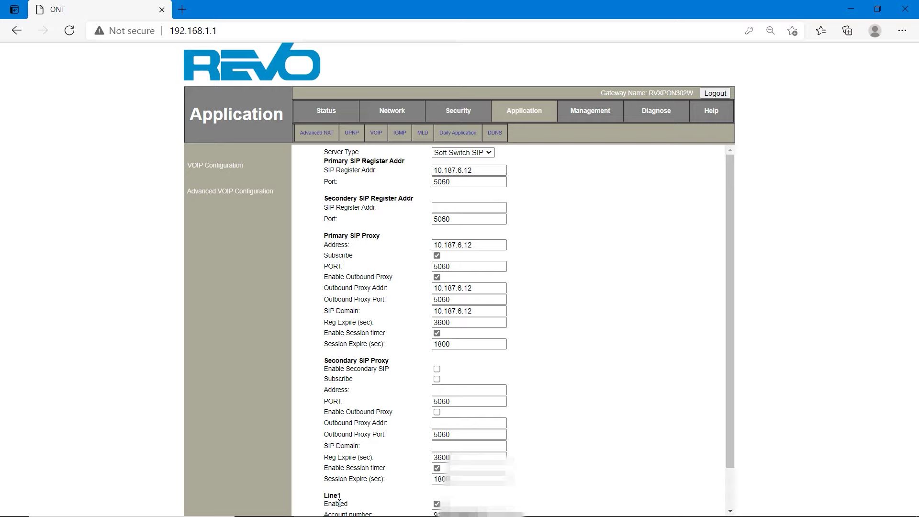
scroll(340, 504, down, 2)
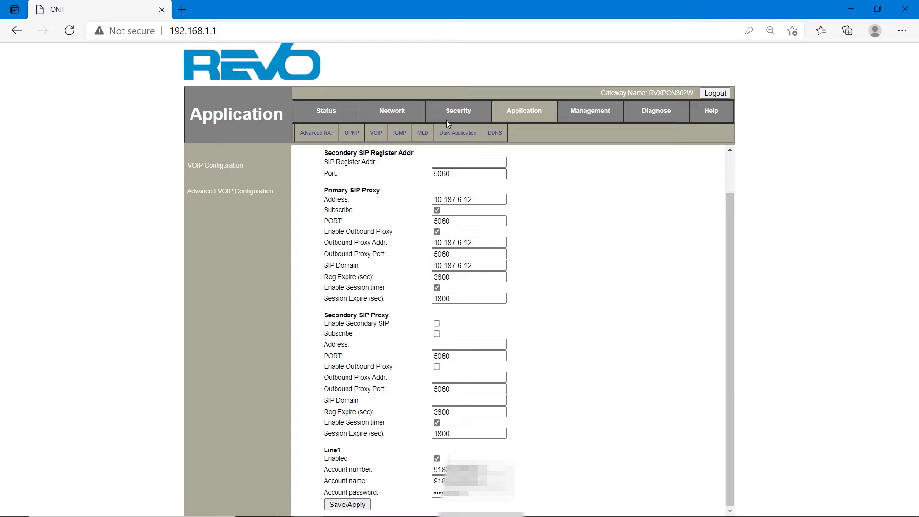
click(329, 114)
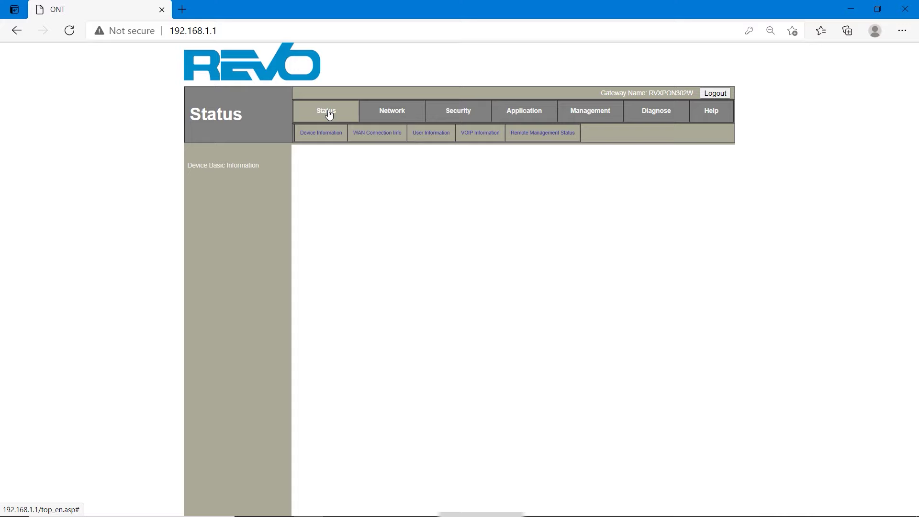
Open WAN Connection Info under Status to check the VoIP line's registration
click(378, 134)
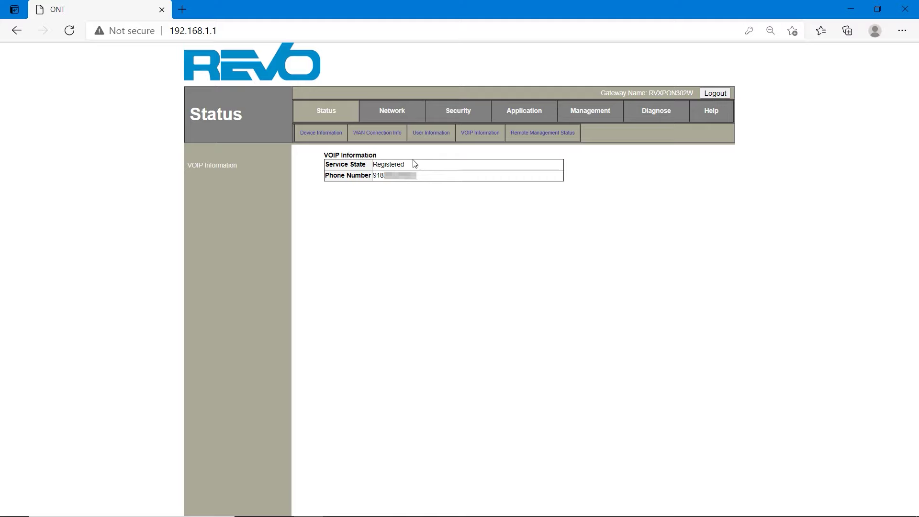
Rename the Wi-Fi network from FTTH-3C1E to '0'
click(404, 115)
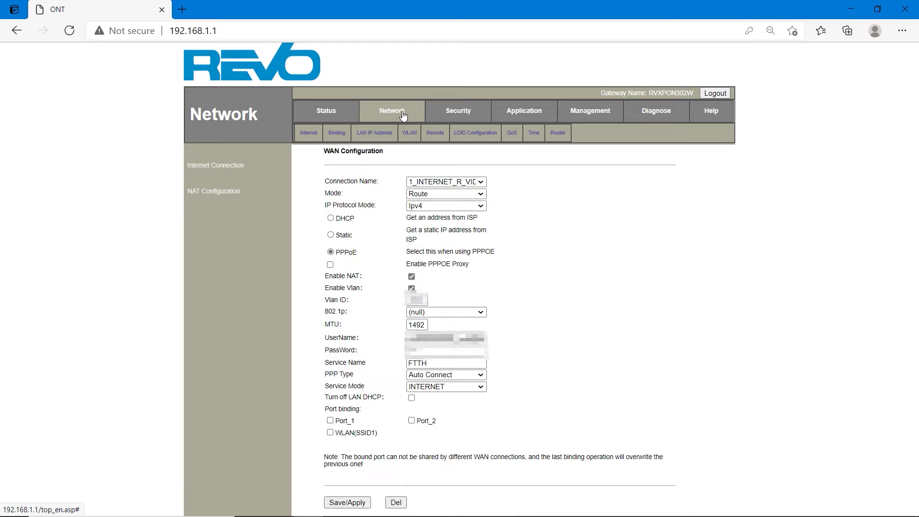
click(409, 134)
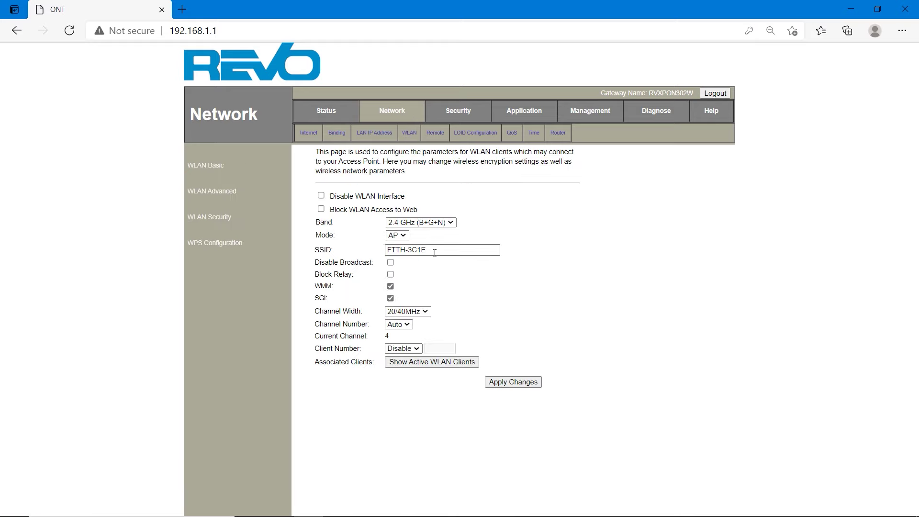
drag(431, 250, 375, 257)
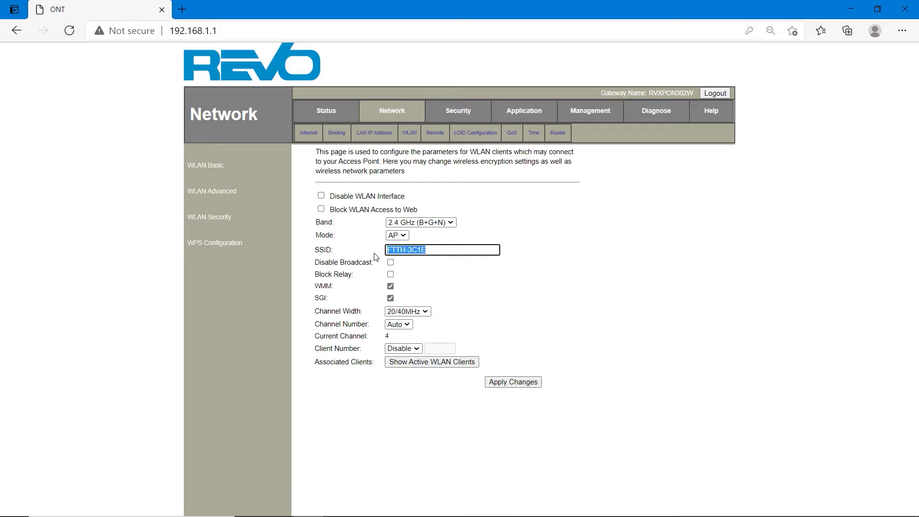
text(0)
Keep the channel width at 20/40MHz and set the channel number to 1
click(425, 312)
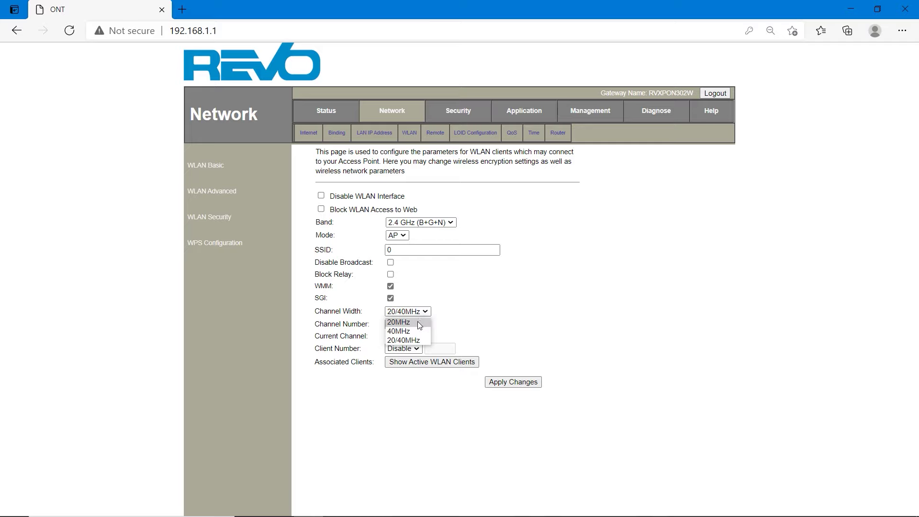
click(418, 323)
click(421, 313)
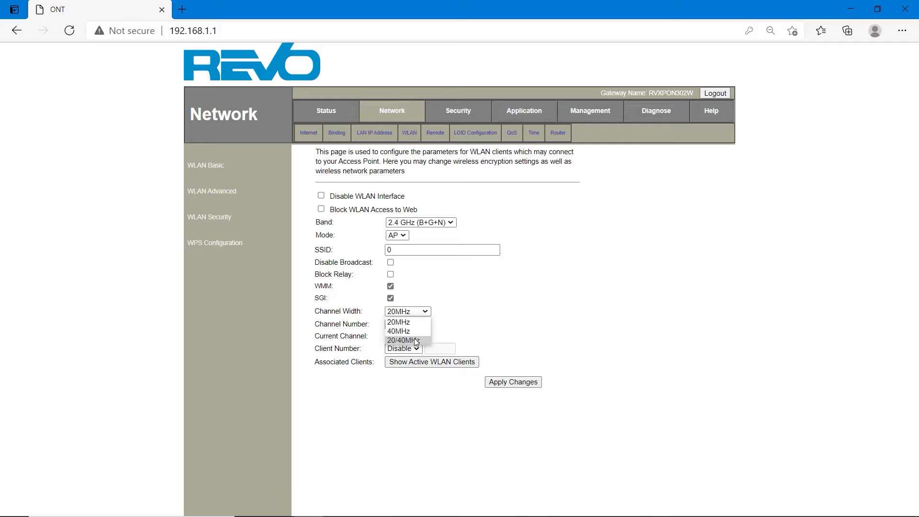
click(416, 341)
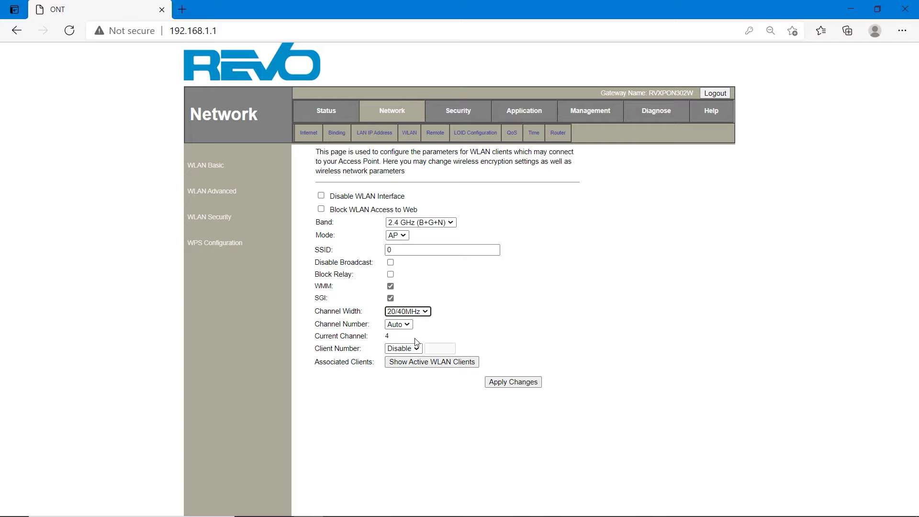
click(421, 315)
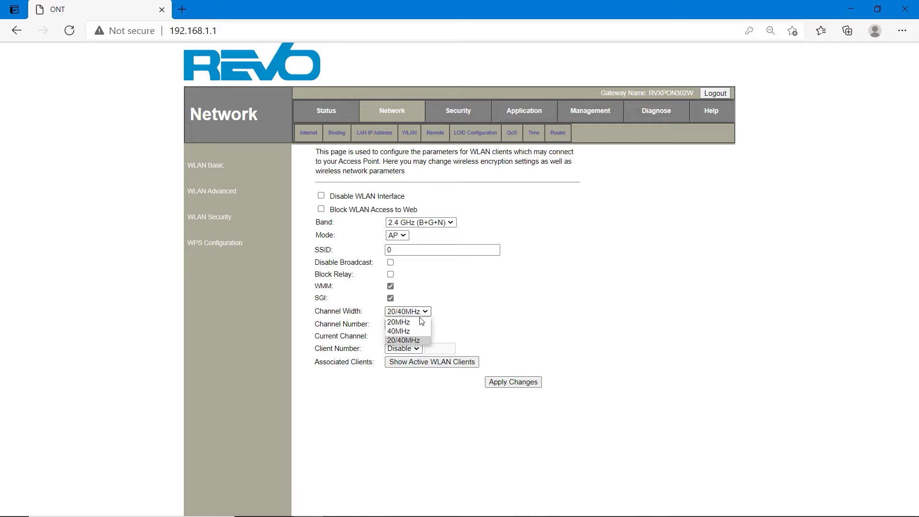
click(413, 341)
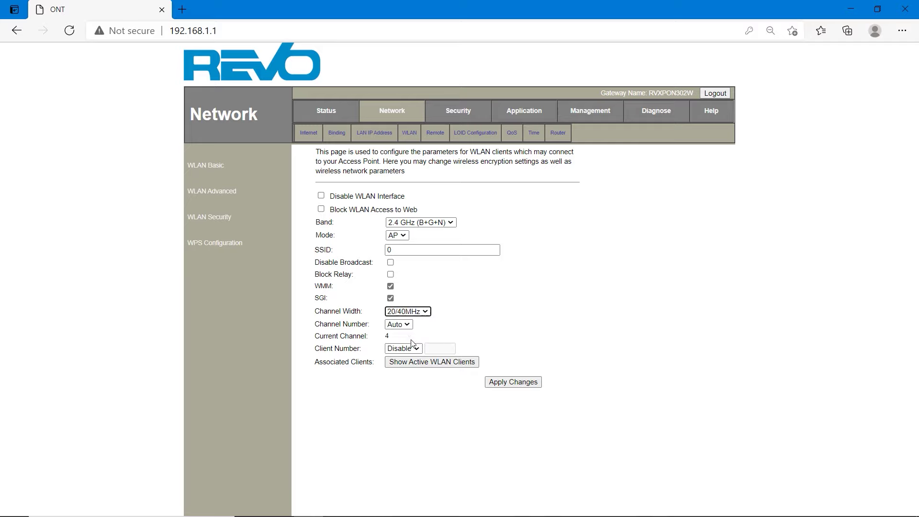
click(407, 326)
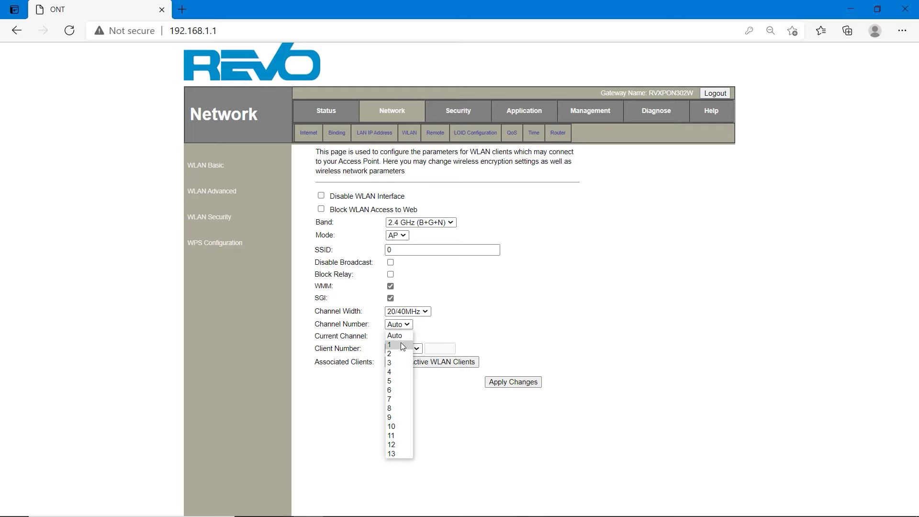
click(401, 344)
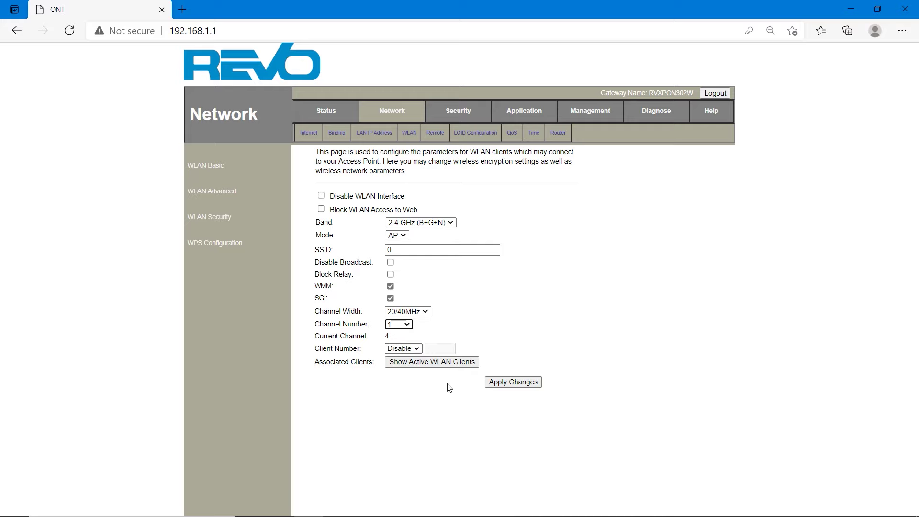
Leave the client number limit disabled and apply the basic wireless settings
click(405, 349)
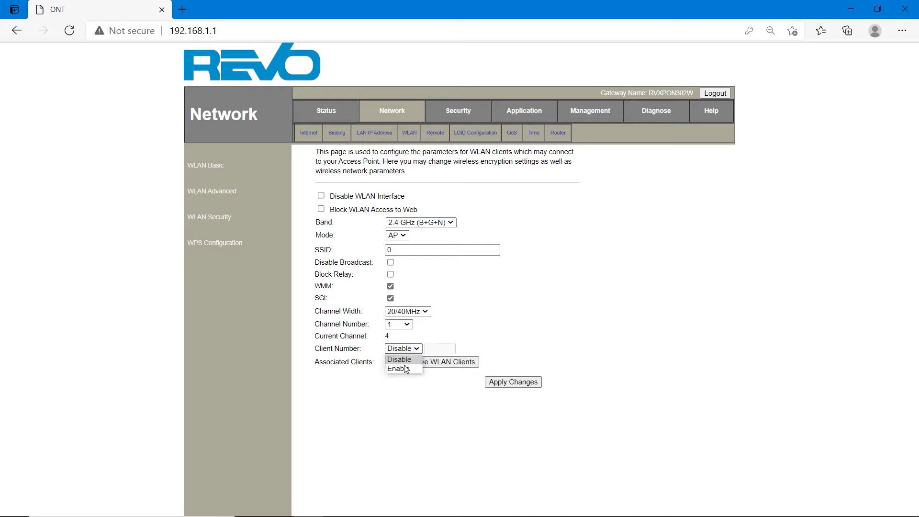
click(406, 369)
click(417, 349)
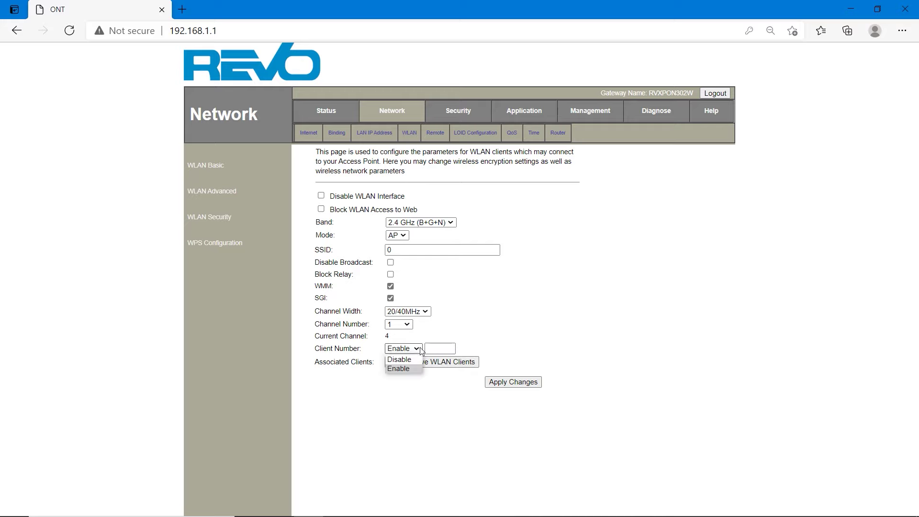
click(416, 360)
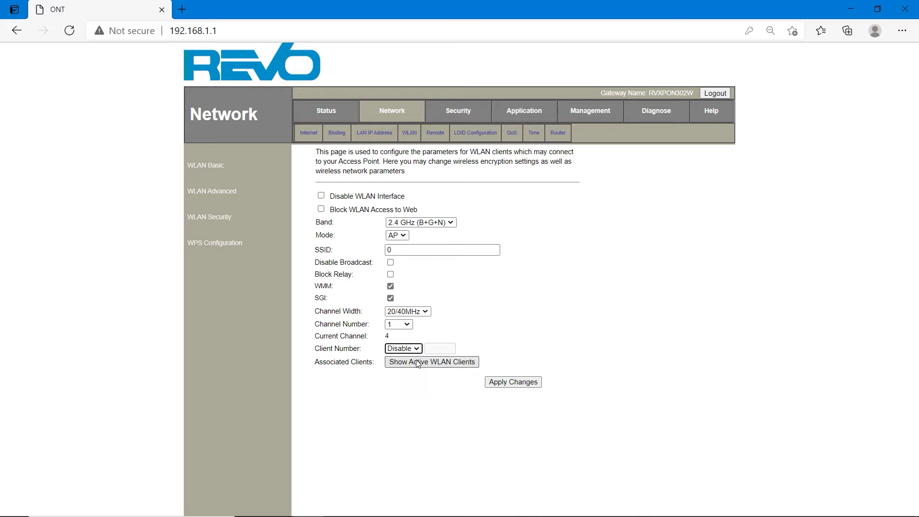
click(521, 383)
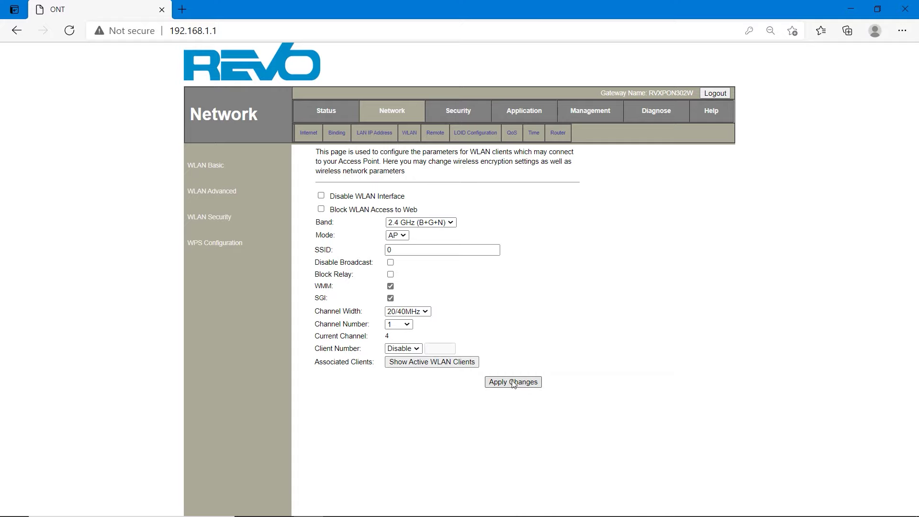
Apply the channel change and switch WLAN Security encryption to WPA2
click(517, 381)
click(205, 220)
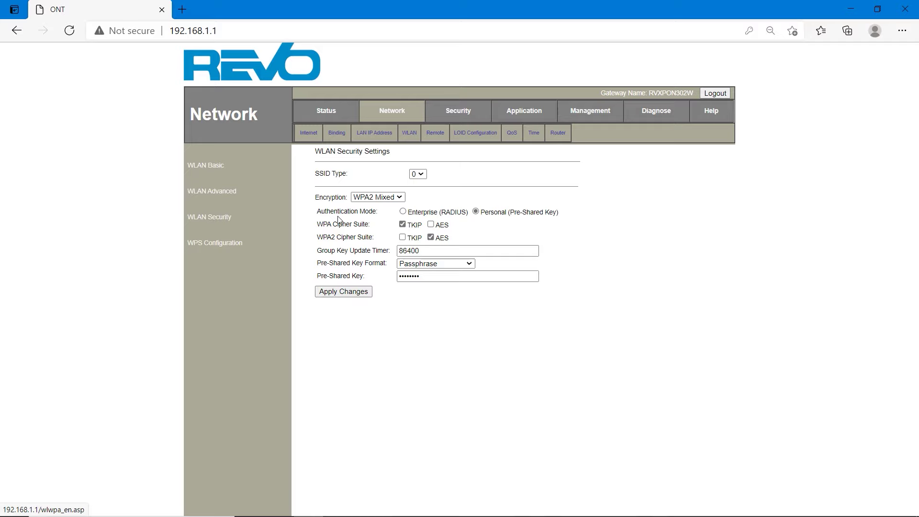
click(395, 198)
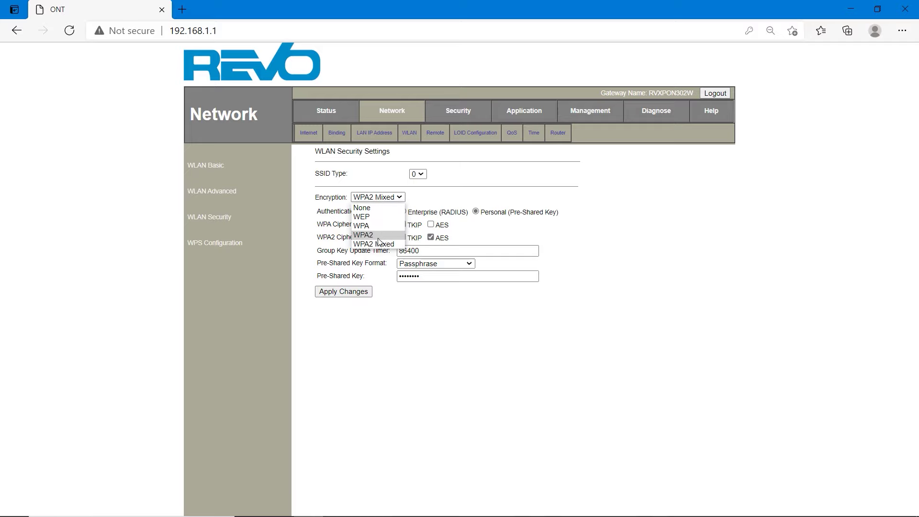
click(380, 236)
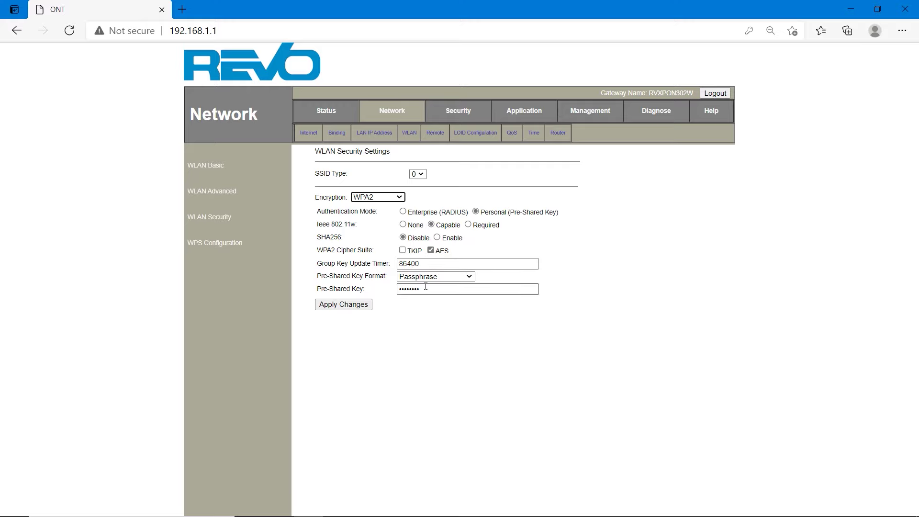
Replace the Passphrase pre-shared key with a new key and apply the WPA2 settings
click(434, 279)
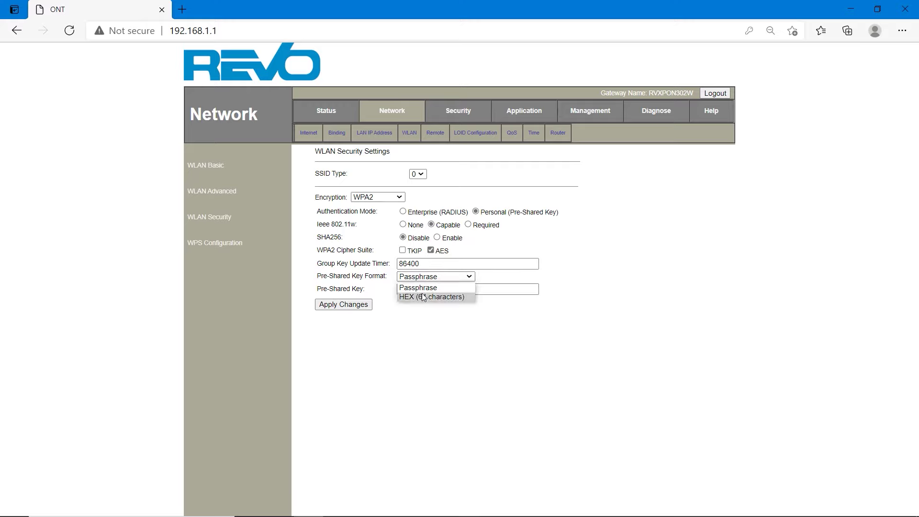
click(424, 287)
click(439, 289)
drag(439, 289, 400, 289)
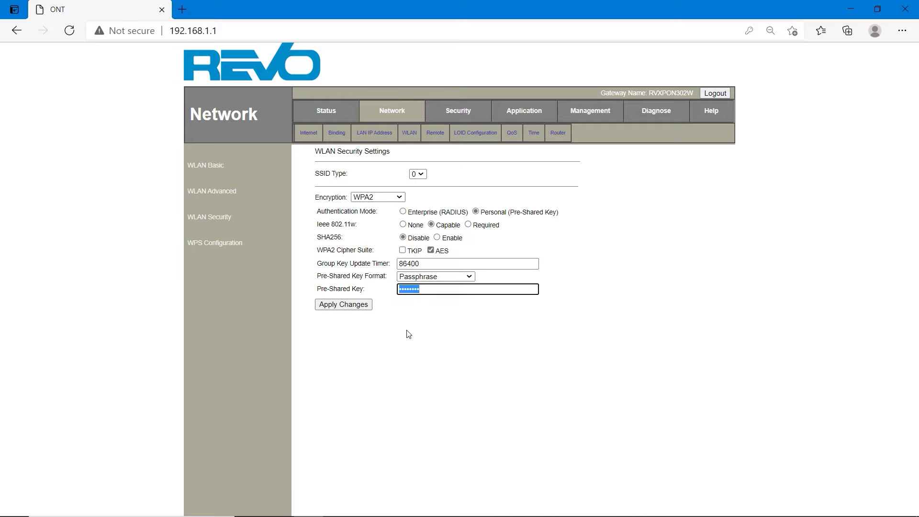
key(BackSpace)
text(12345678)
click(365, 309)
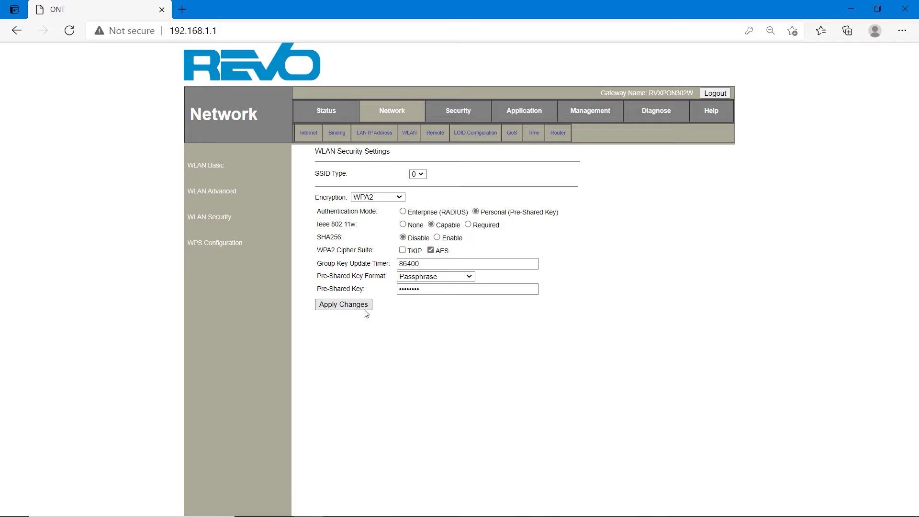
click(325, 307)
Check the WPS settings, then turn on SSID isolation in WLAN Advanced
click(233, 244)
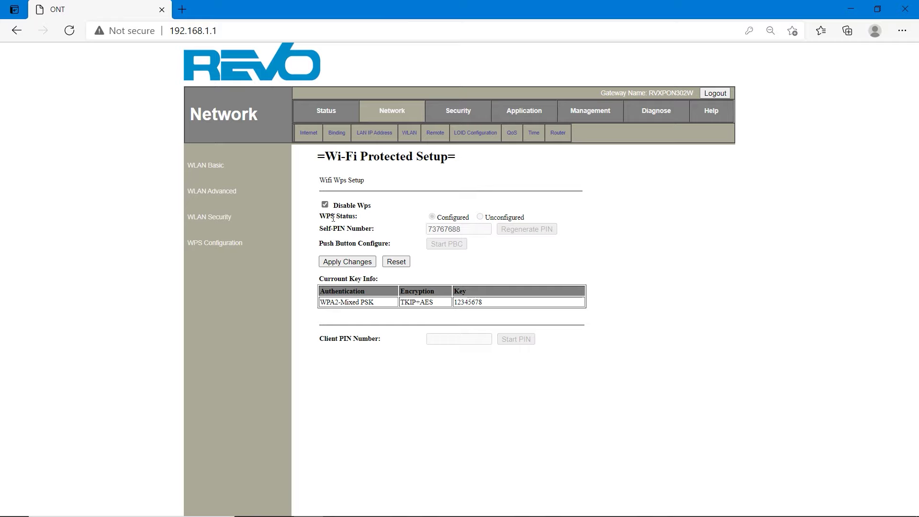
click(230, 197)
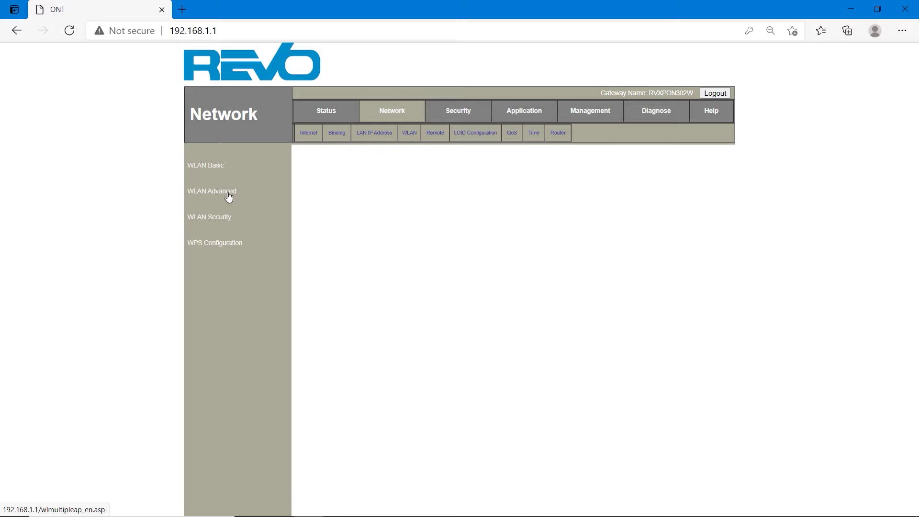
click(421, 176)
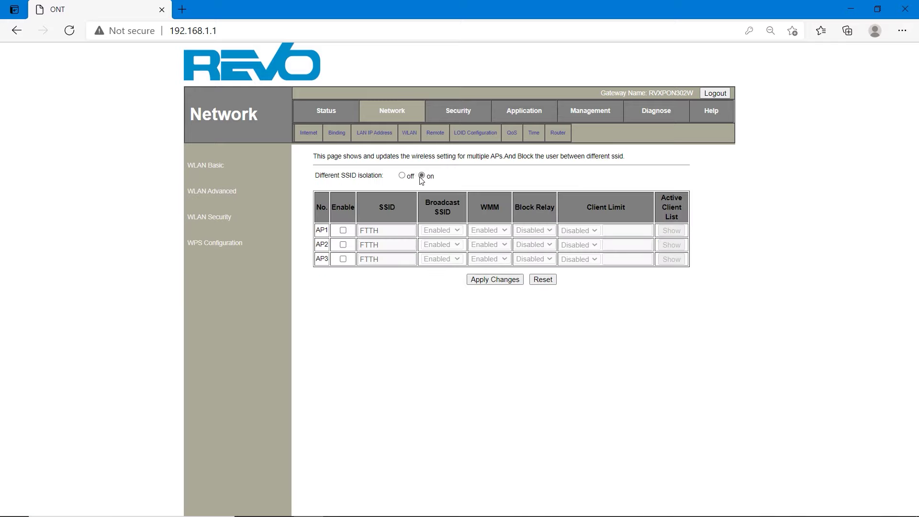
Enable and then disable the AP1–AP3 extra SSIDs, returning to WLAN Basic
click(342, 230)
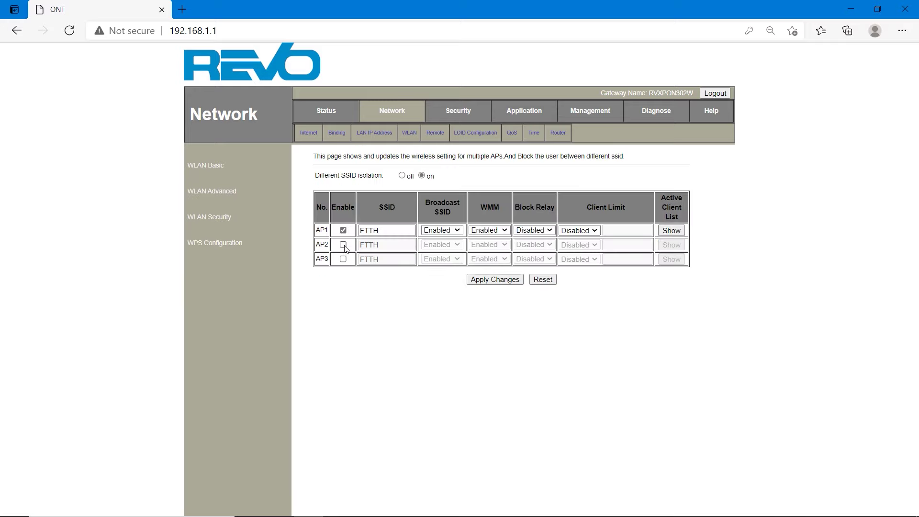
click(342, 245)
click(343, 259)
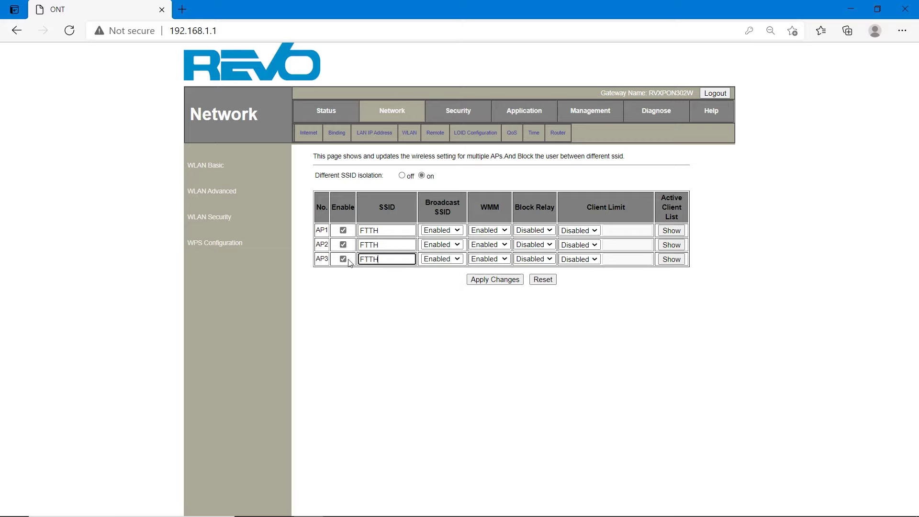
click(343, 259)
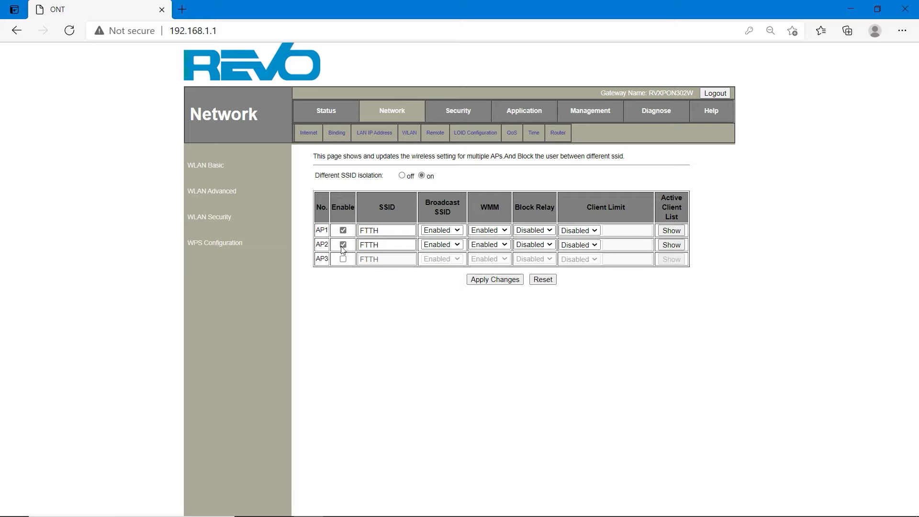
click(342, 245)
click(343, 230)
click(203, 166)
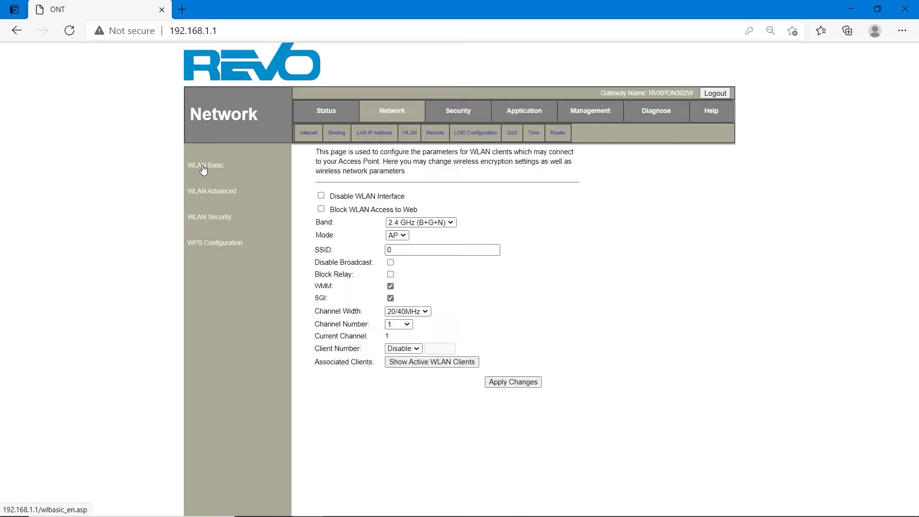
Connect the PC to Wi-Fi network '0' with its security key and allow discovery
mouse_move(728, 482)
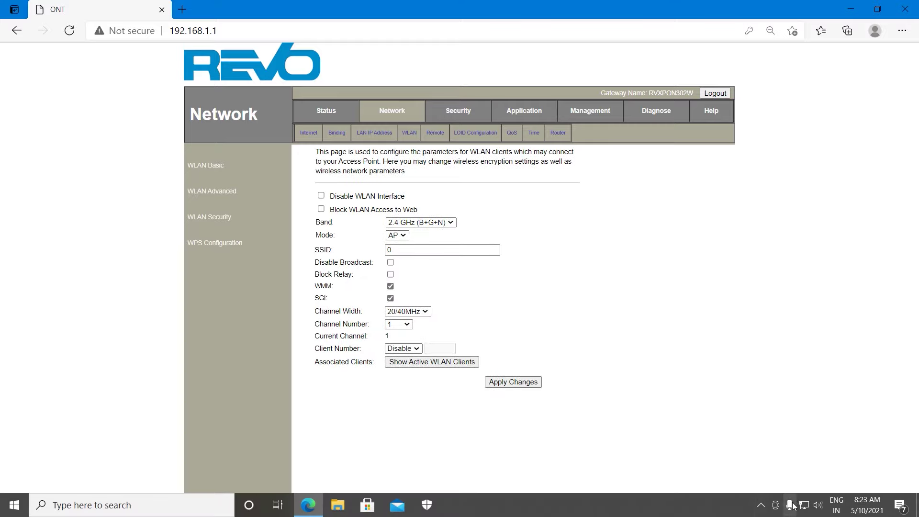
click(805, 505)
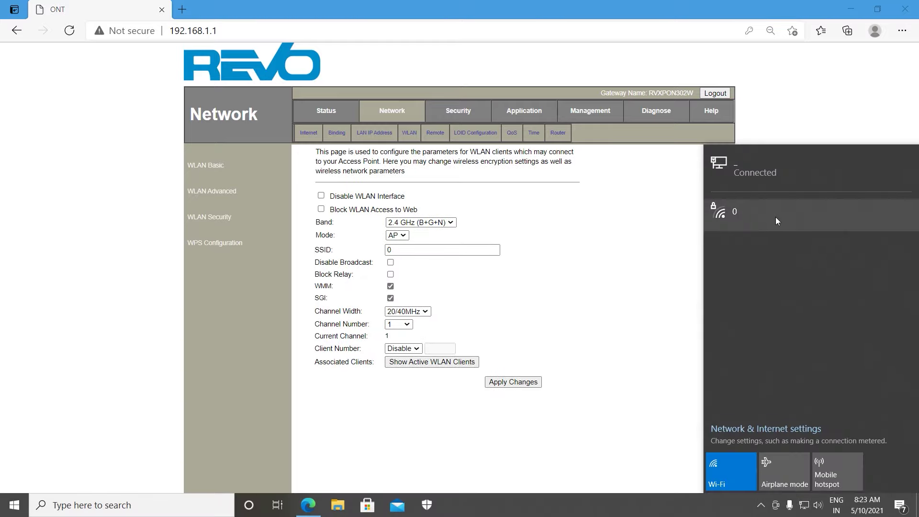
click(775, 217)
click(854, 271)
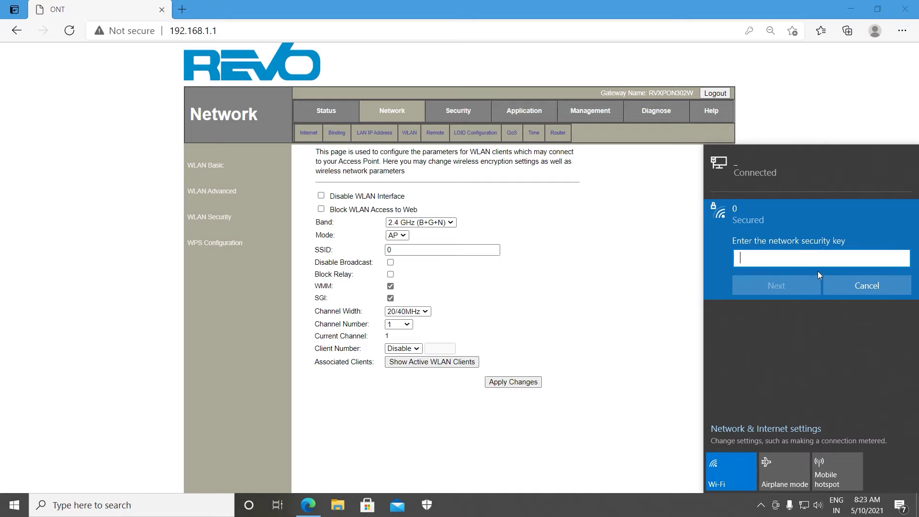
text(••••••)
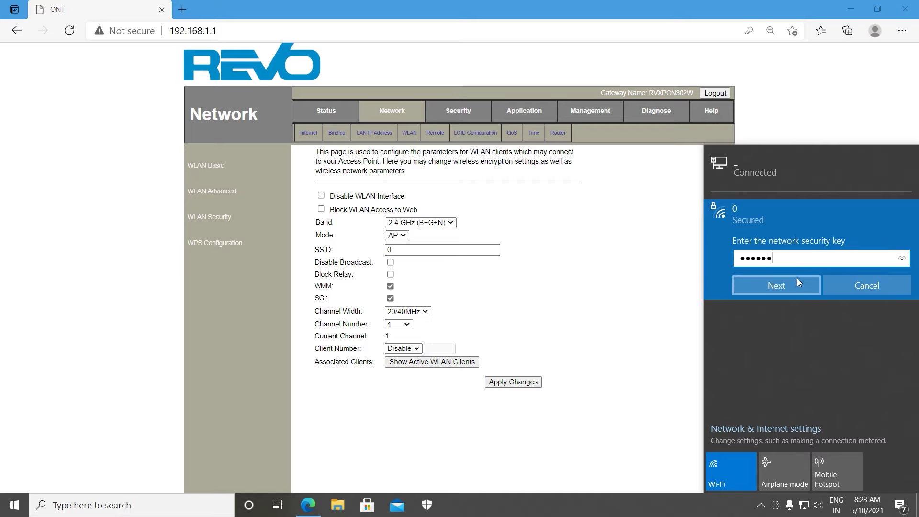
click(792, 281)
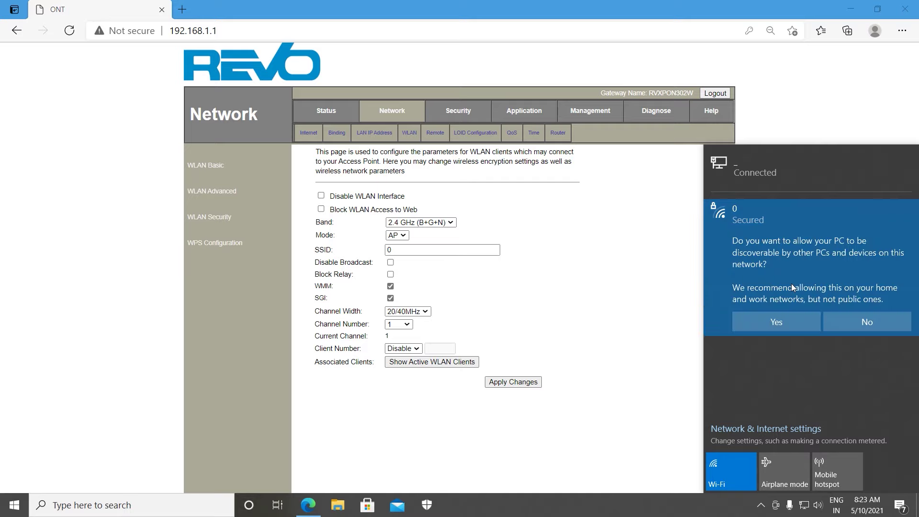
click(783, 322)
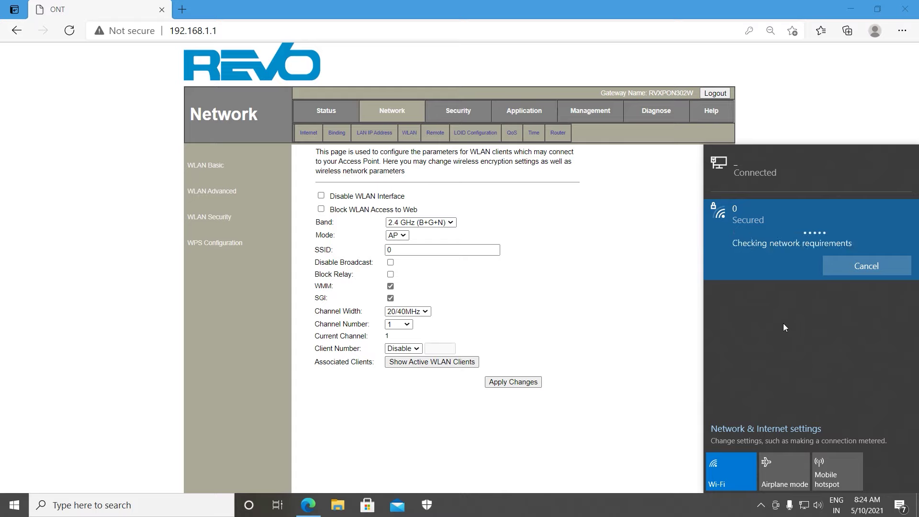